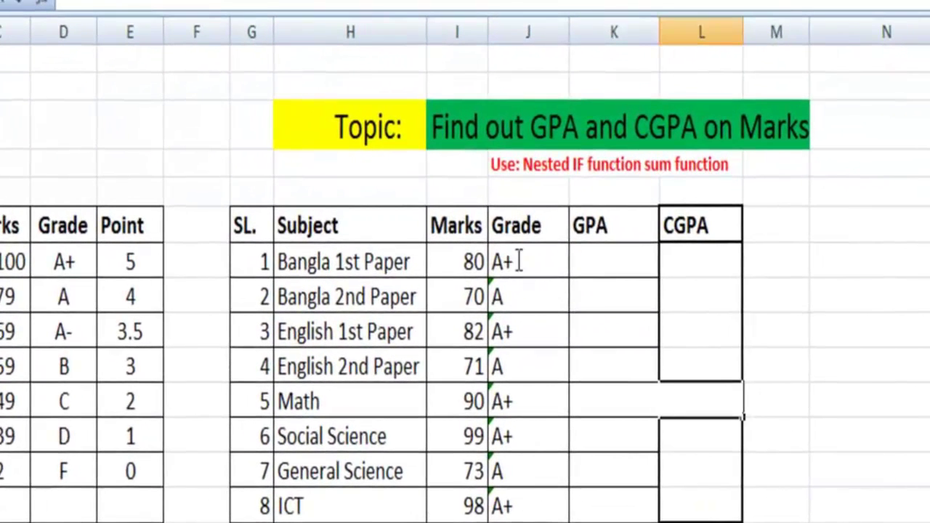
{"action": "double_click", "coordinate": [511, 262]}
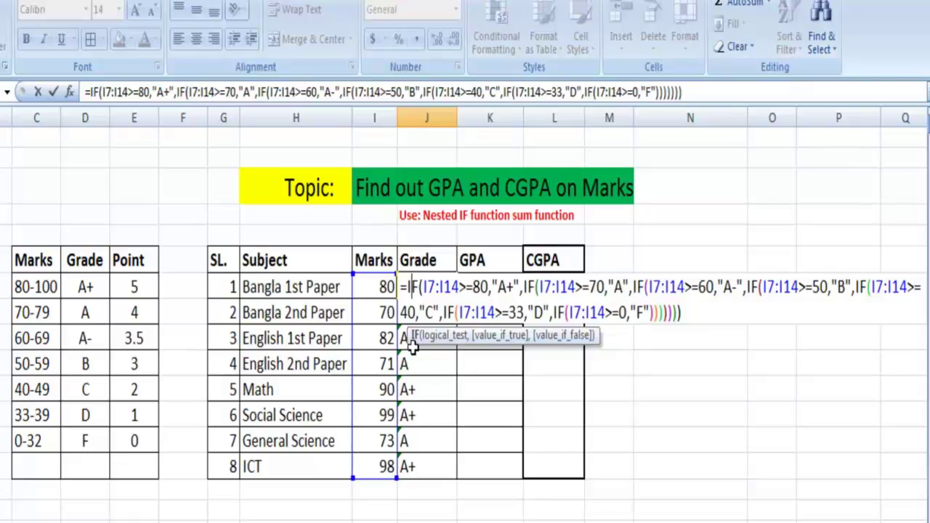
{"action": "key", "text": "Return"}
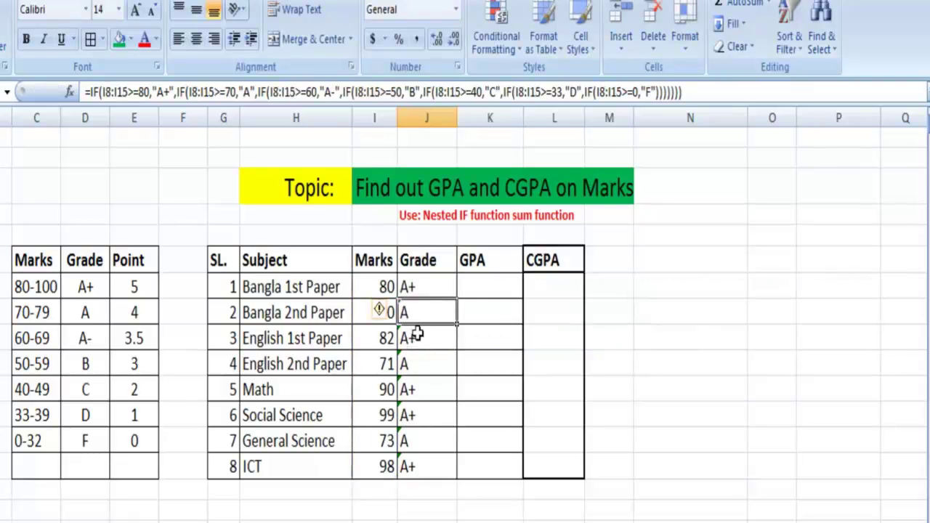
{"action": "left_click", "coordinate": [472, 287]}
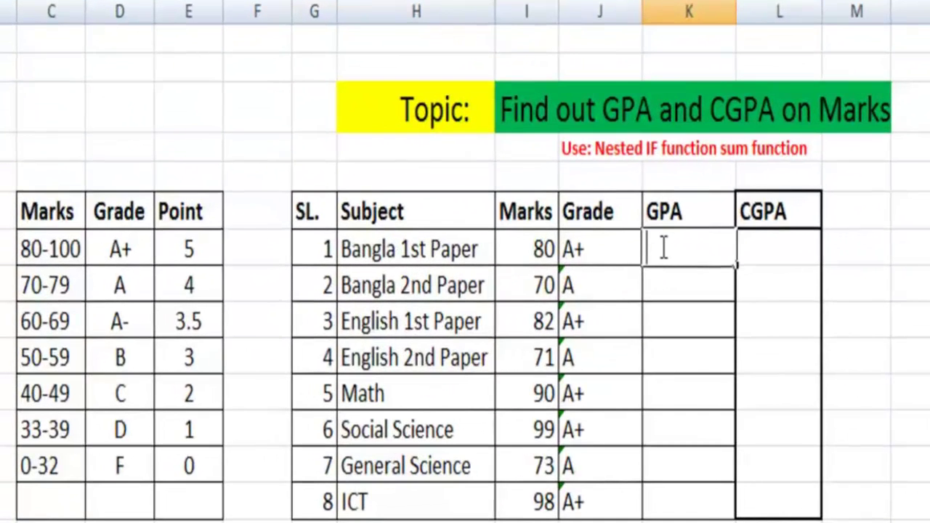
- In K7, start =IF(I7:I14>=80,"5",IF(I7:I14>= so marks of 80 or more return 5
{"action": "type", "text": "=I"}
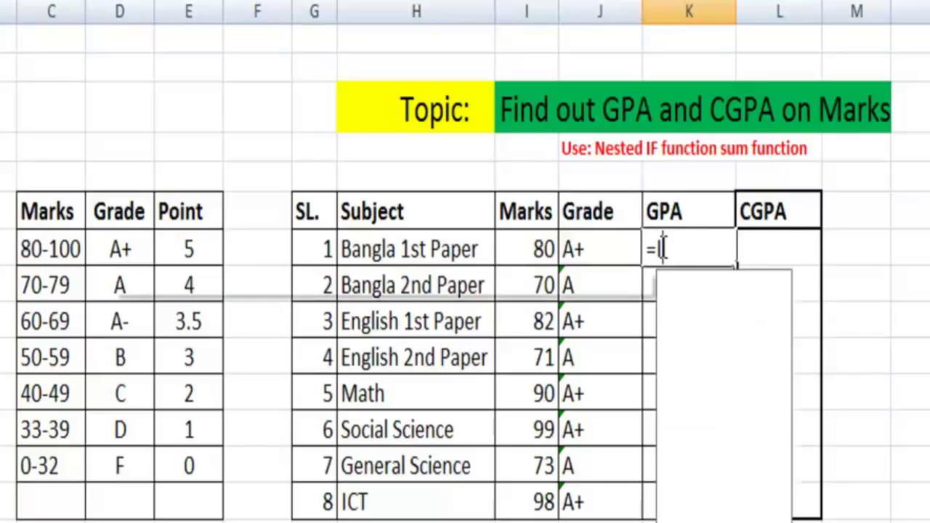
{"action": "type", "text": "F("}
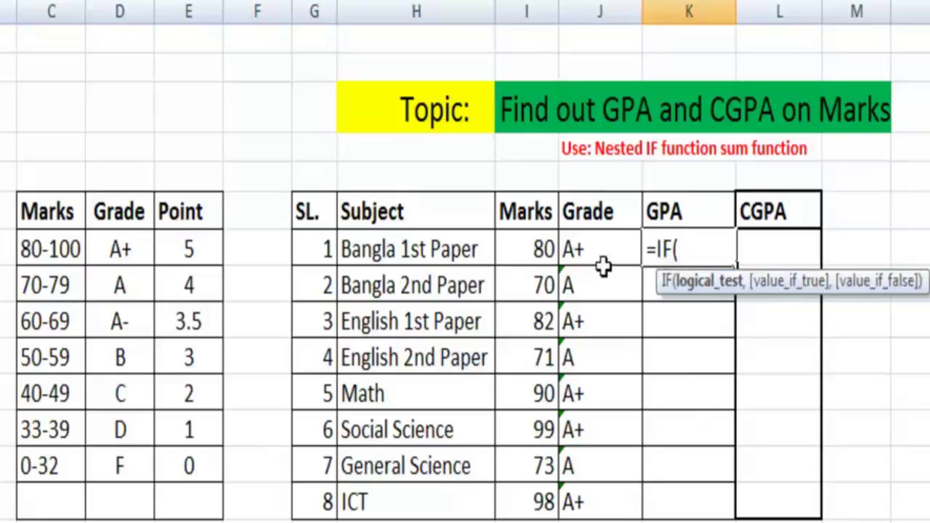
{"action": "left_click", "coordinate": [535, 247]}
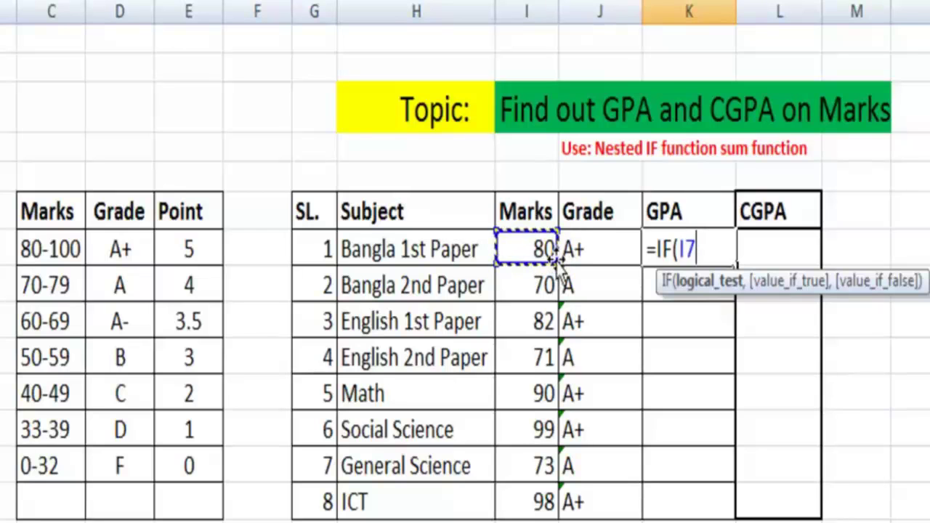
{"action": "left_click_drag", "start_coordinate": [549, 254], "coordinate": [545, 513]}
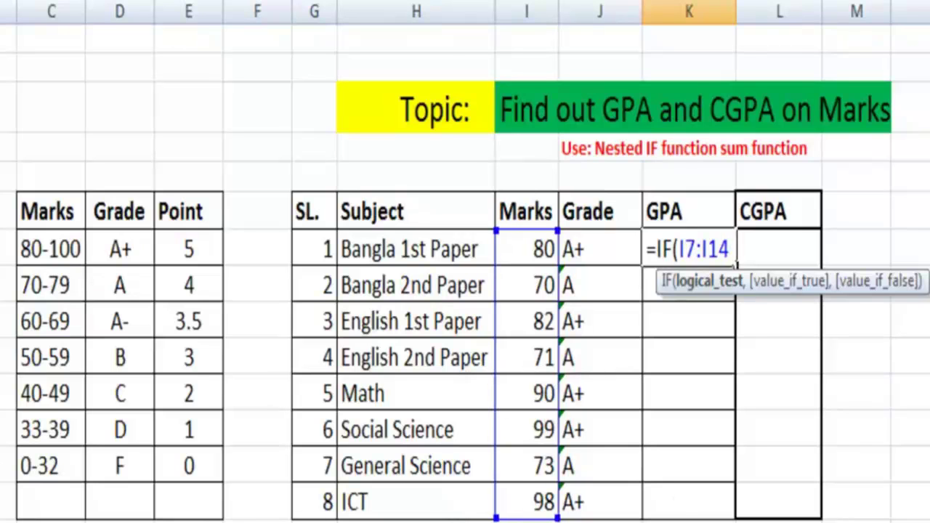
{"action": "type", "text": ">=80"}
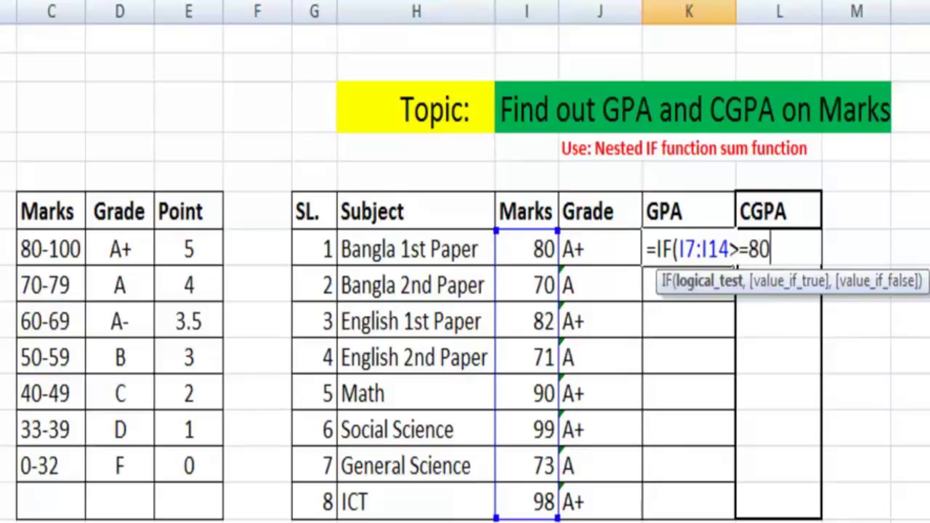
{"action": "type", "text": ","}
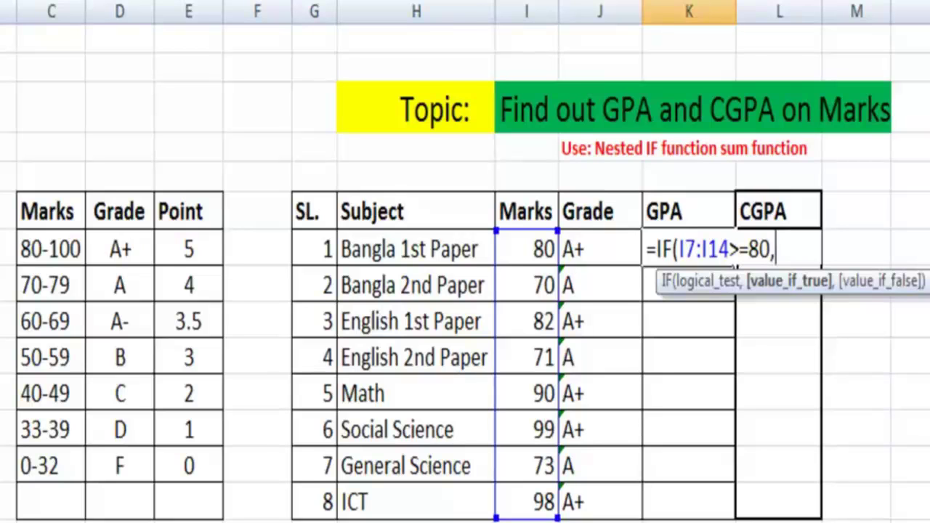
{"action": "type", "text": "\"5"}
{"action": "type", "text": "\""}
{"action": "type", "text": ","}
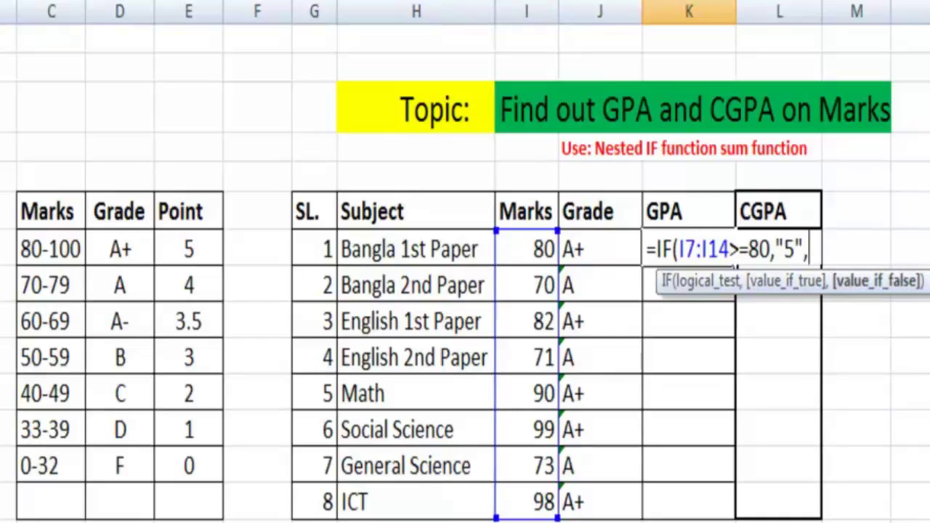
{"action": "type", "text": "IF("}
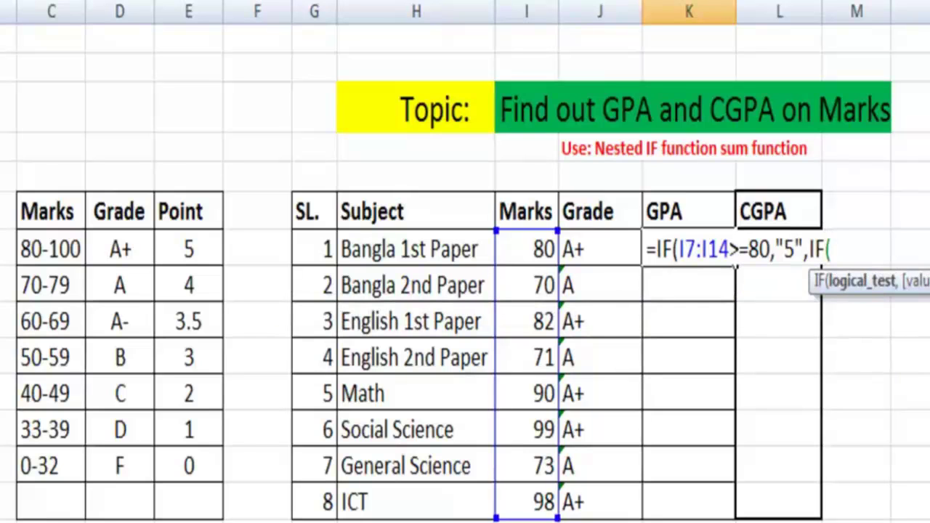
{"action": "type", "text": "I"}
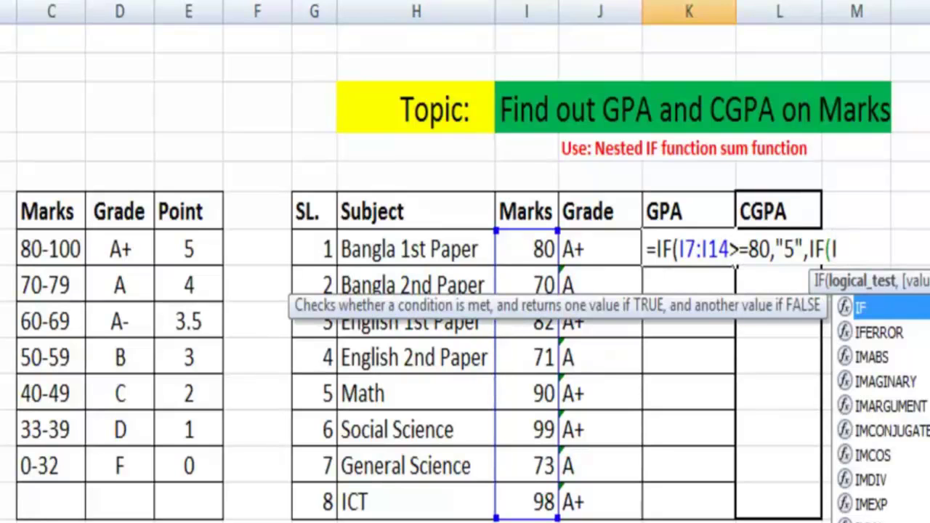
{"action": "type", "text": "7"}
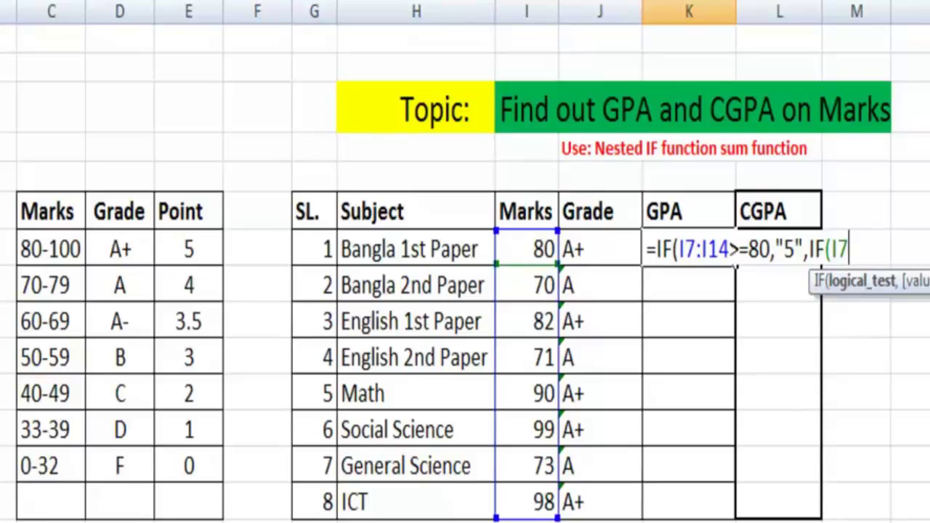
{"action": "type", "text": ":"}
{"action": "type", "text": "I"}
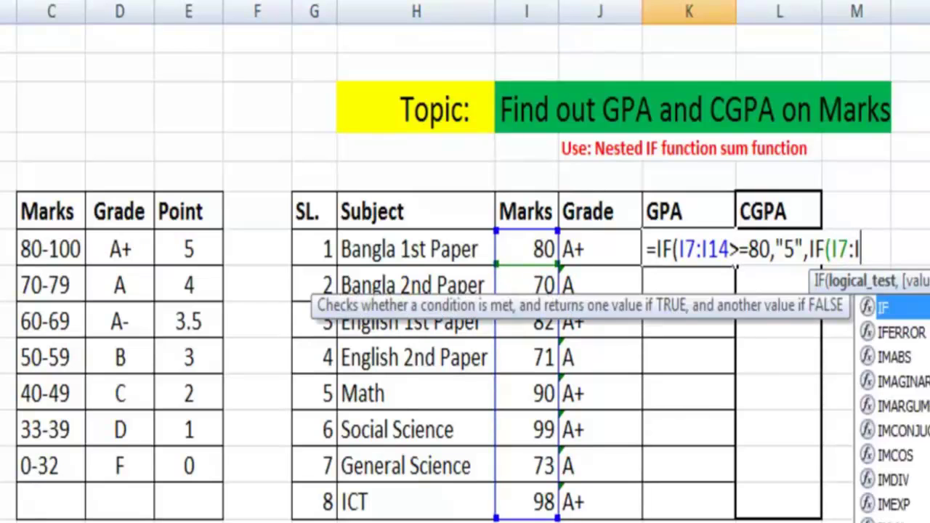
{"action": "type", "text": "14"}
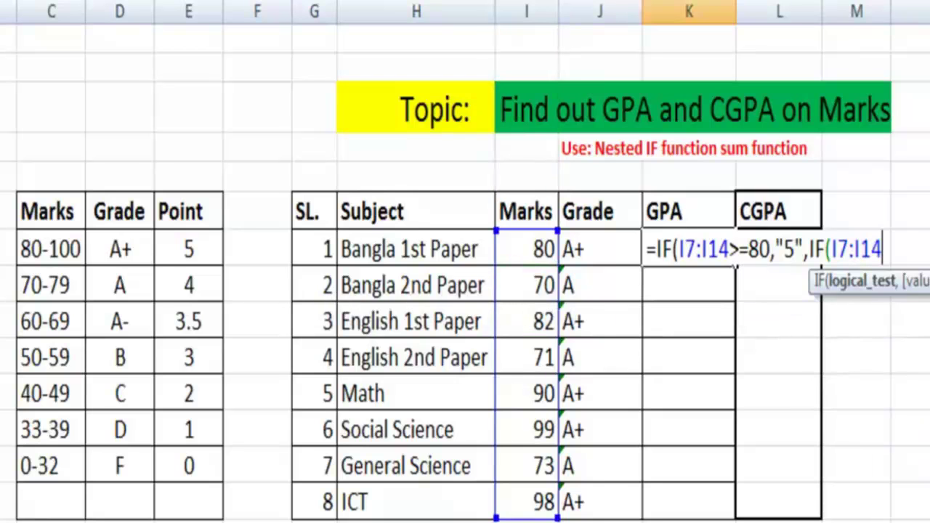
{"action": "type", "text": ">="}
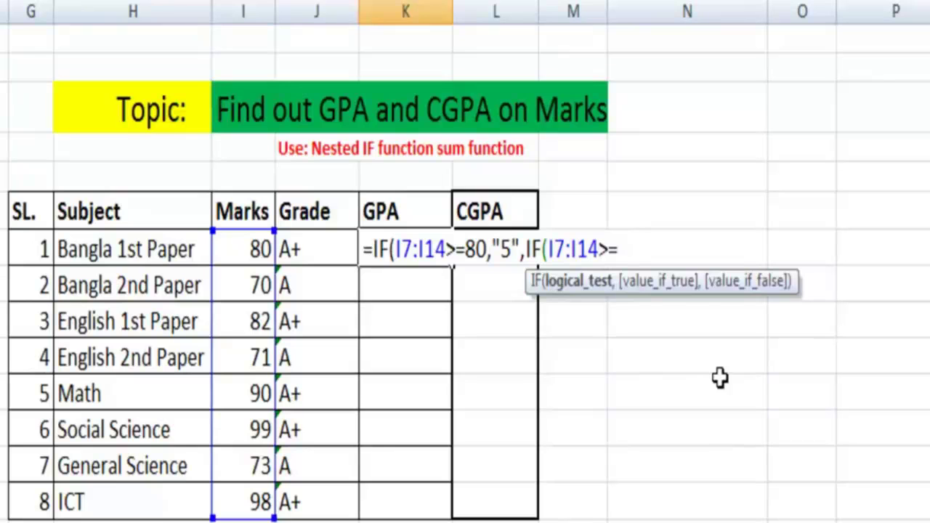
- Add the nested tiers 70 → "4" and 60 → "3.5", then open the next I7:I14>= test
{"action": "type", "text": "70"}
{"action": "type", "text": ","}
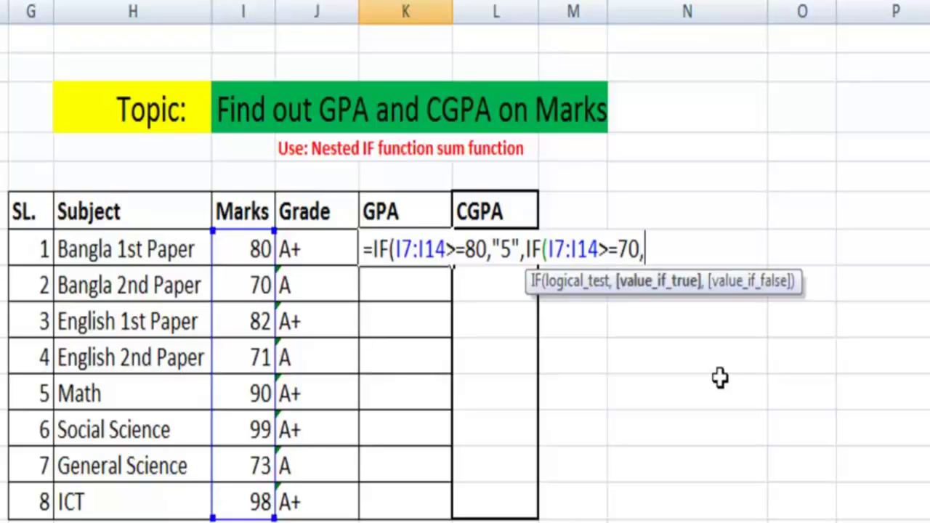
{"action": "type", "text": "\""}
{"action": "type", "text": "4\""}
{"action": "type", "text": ","}
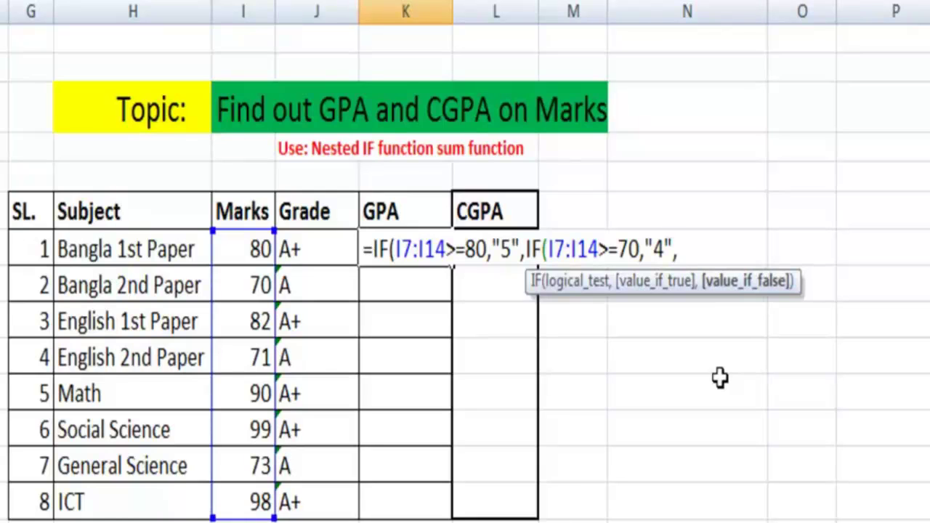
{"action": "type", "text": "I"}
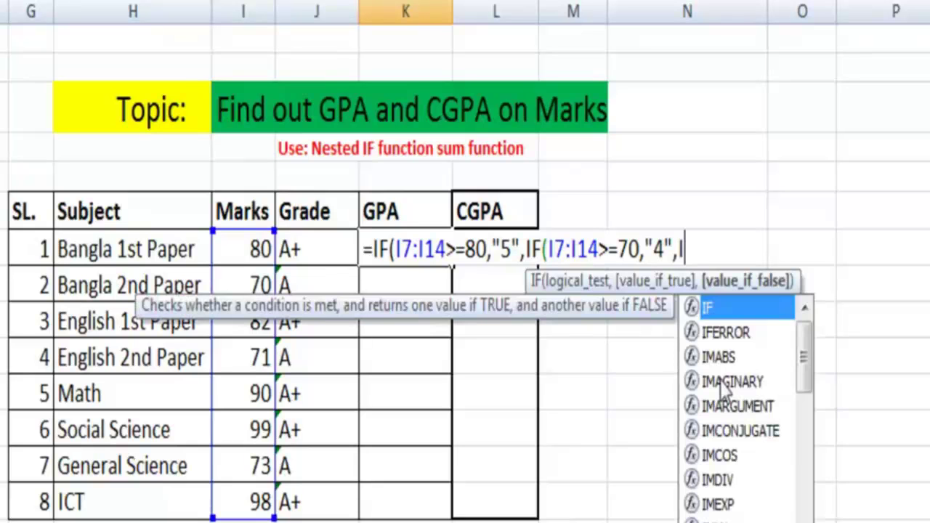
{"action": "type", "text": "F"}
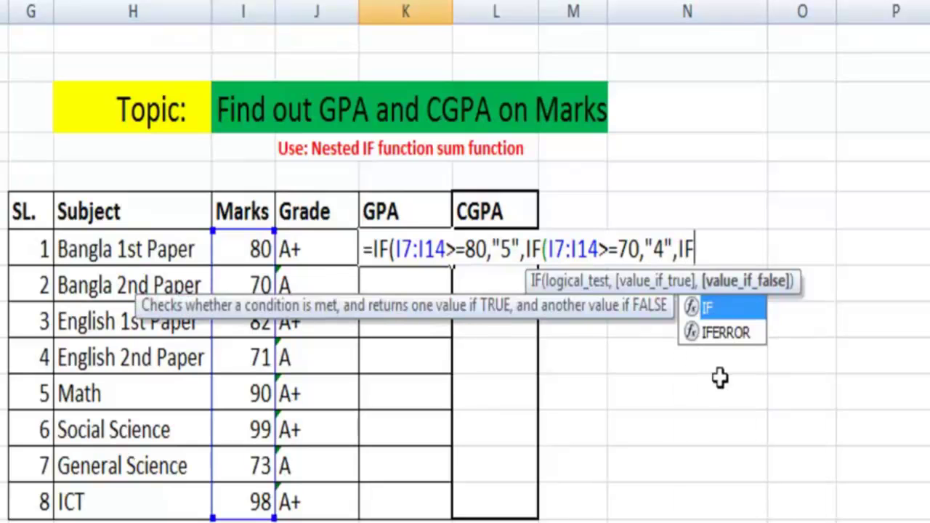
{"action": "type", "text": "("}
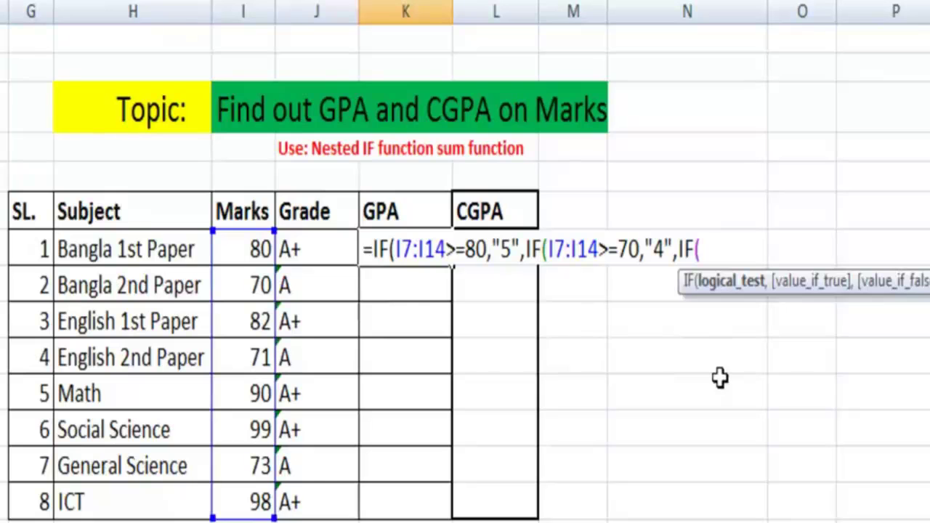
{"action": "type", "text": "I"}
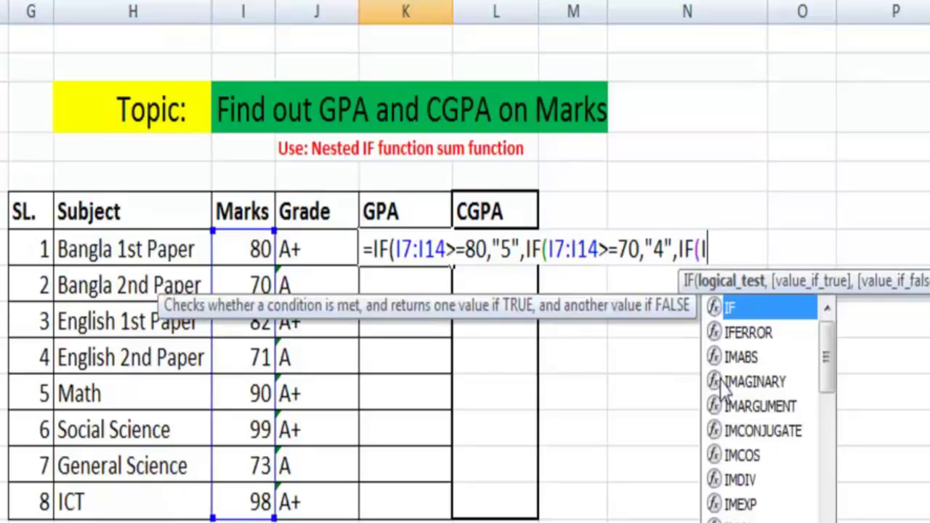
{"action": "type", "text": "7:I"}
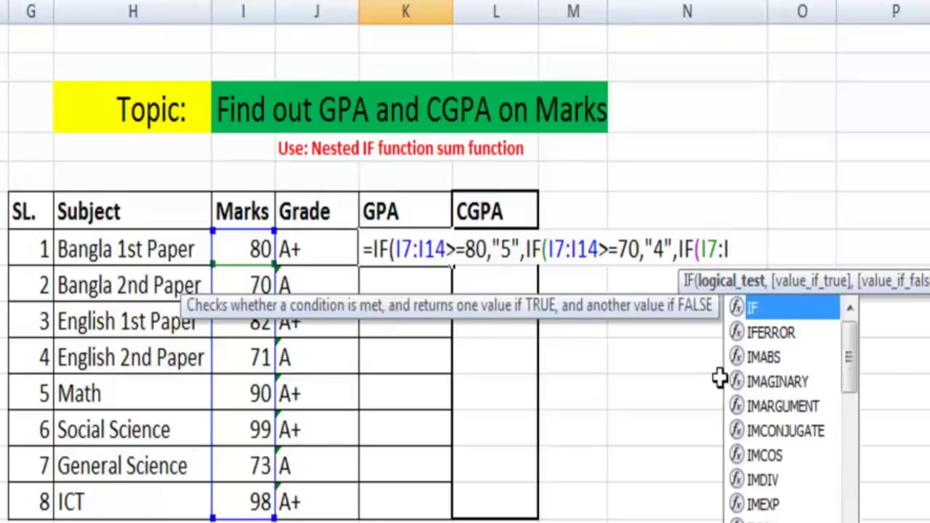
{"action": "type", "text": "14>="}
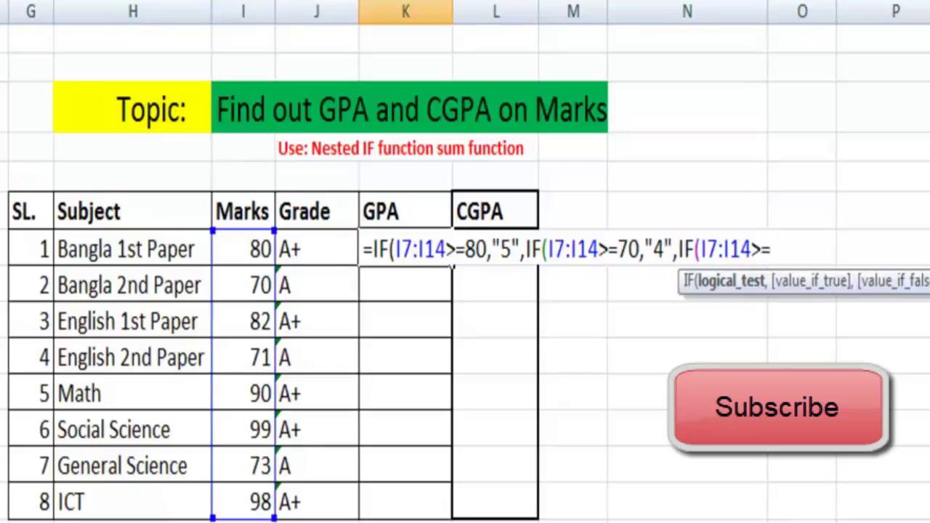
{"action": "type", "text": "60"}
{"action": "type", "text": ",\""}
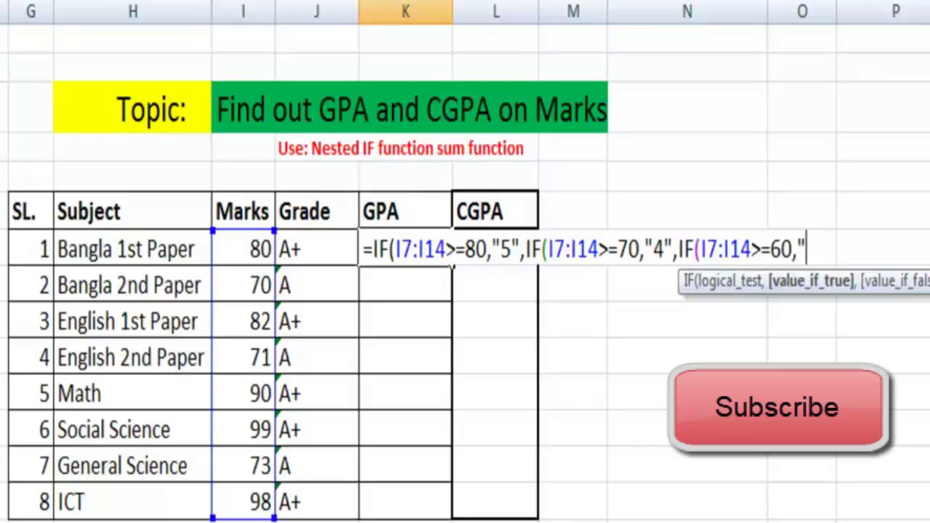
{"action": "type", "text": "3.5\""}
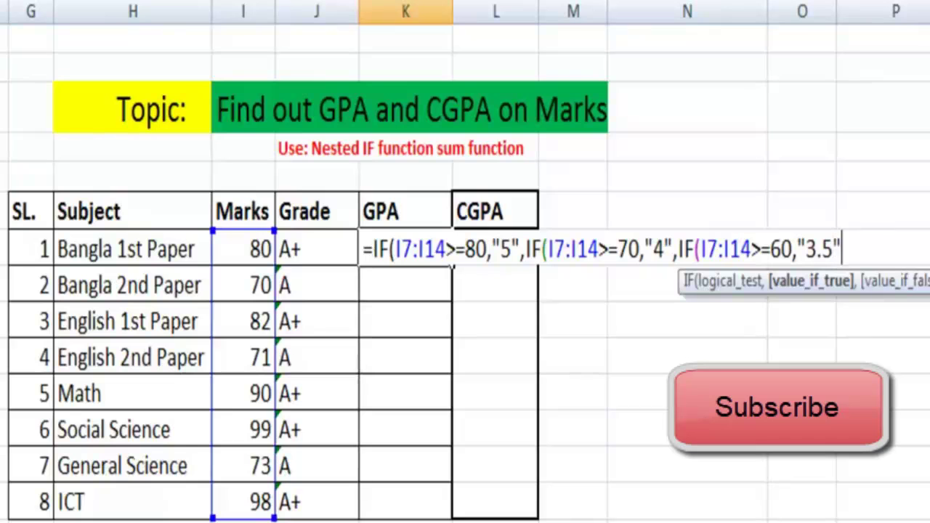
{"action": "type", "text": ","}
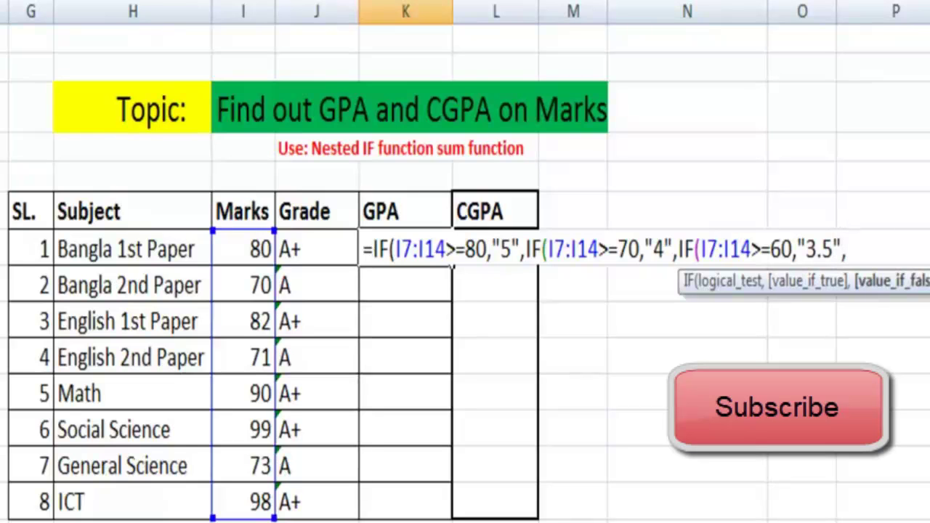
{"action": "type", "text": "IF("}
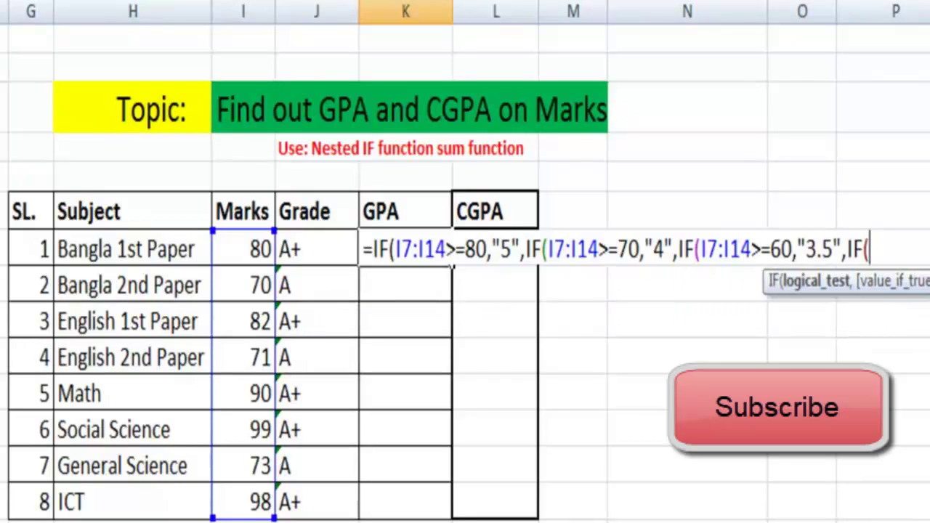
{"action": "type", "text": "I"}
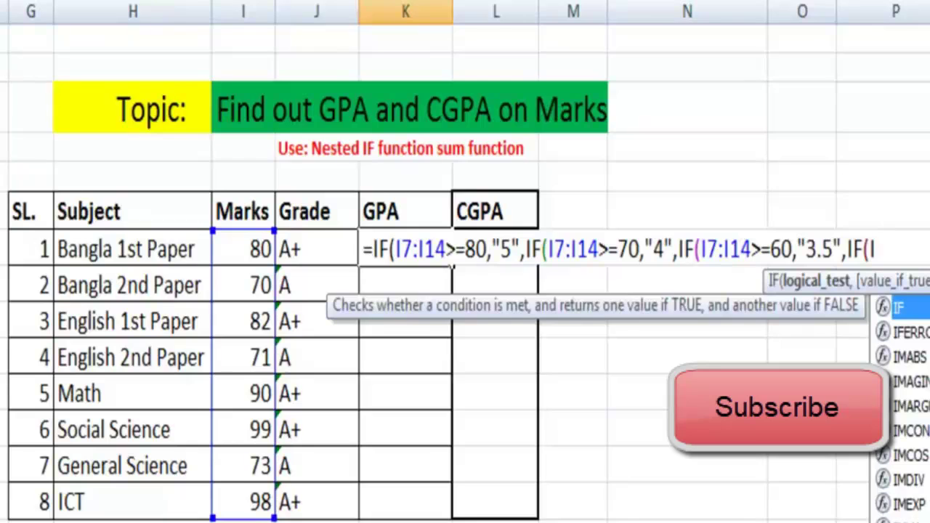
{"action": "type", "text": "7:I"}
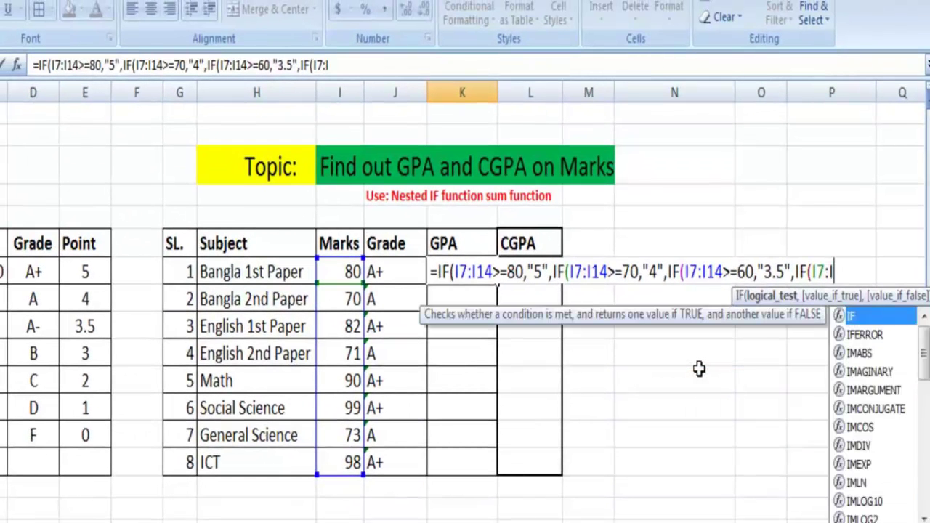
{"action": "type", "text": "14"}
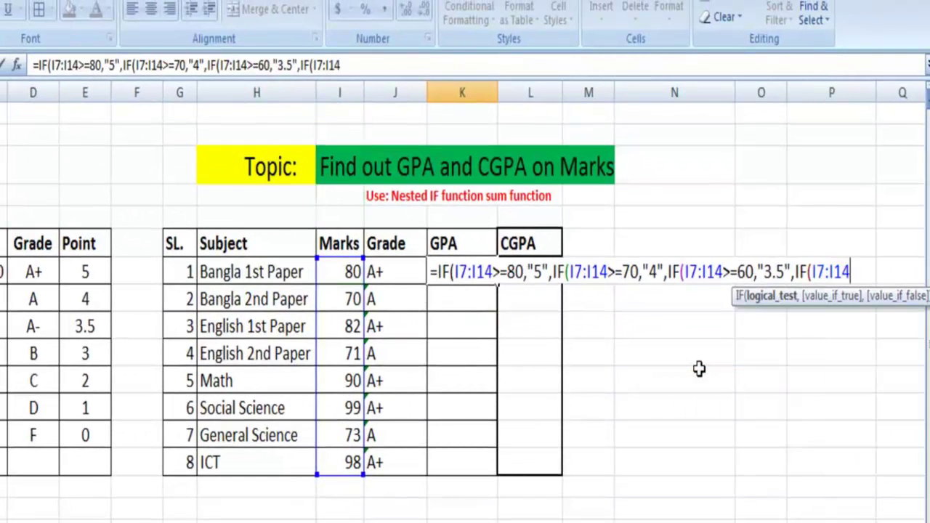
{"action": "type", "text": ">="}
- Add tiers 50 → "3", 40 → "2", 33 → "1", and begin the I7:I14>=0 test
{"action": "type", "text": "50"}
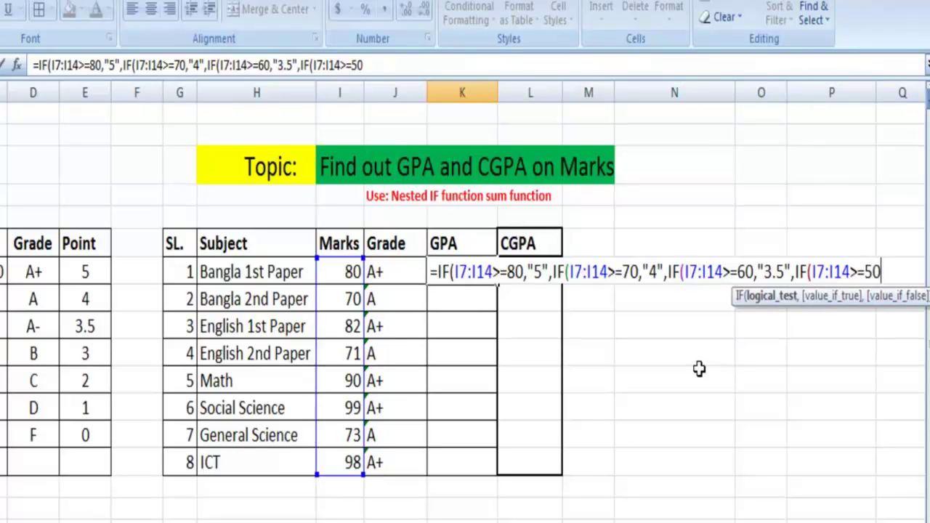
{"action": "type", "text": ","}
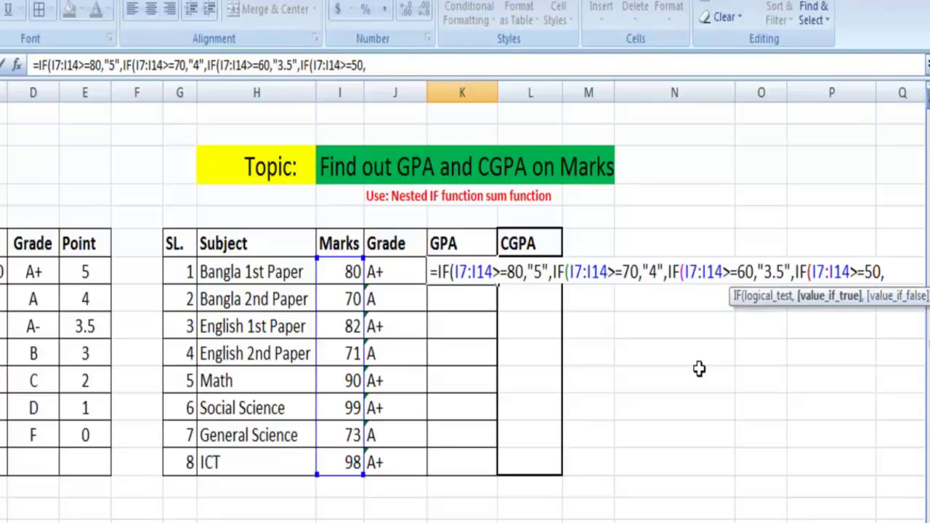
{"action": "type", "text": "\""}
{"action": "type", "text": "3\","}
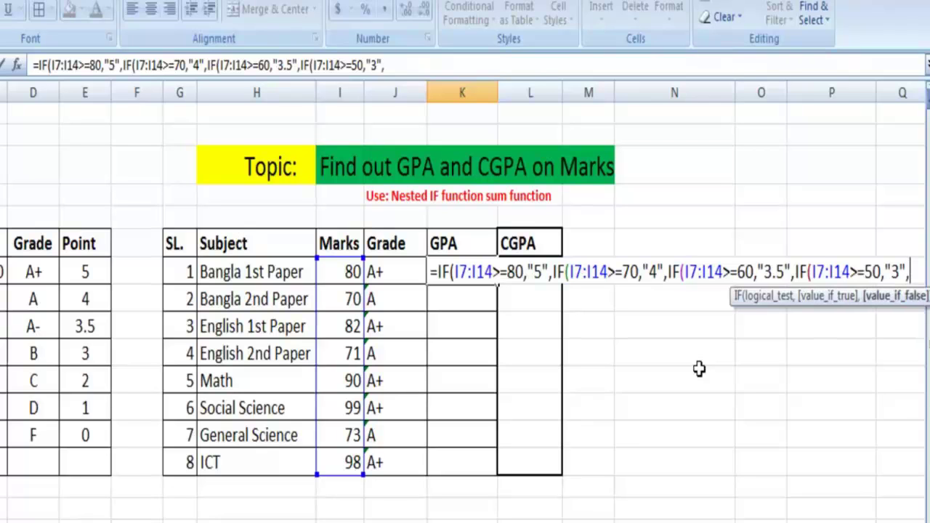
{"action": "type", "text": "IF"}
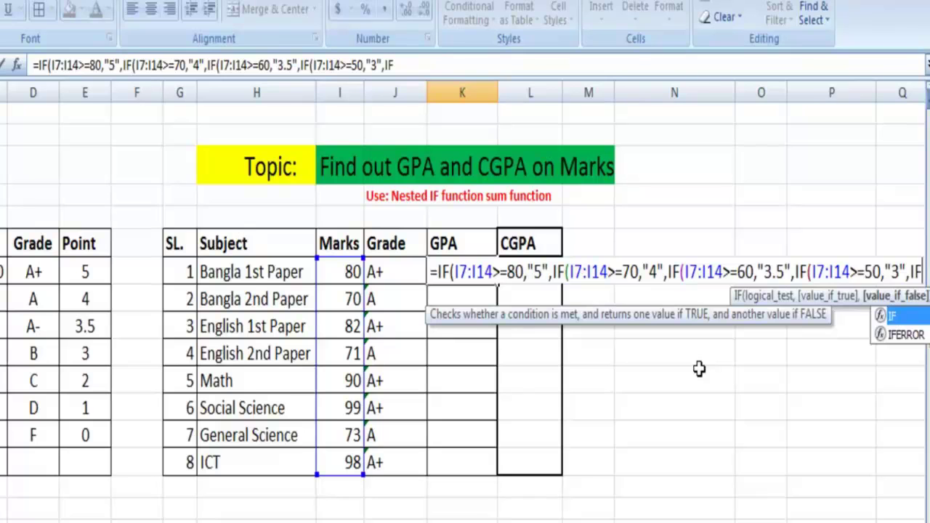
{"action": "type", "text": "("}
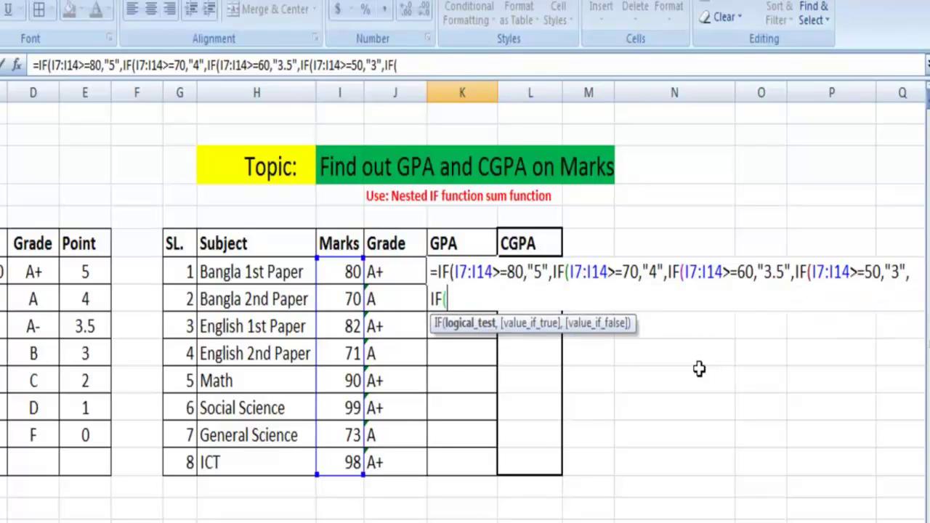
{"action": "type", "text": "I"}
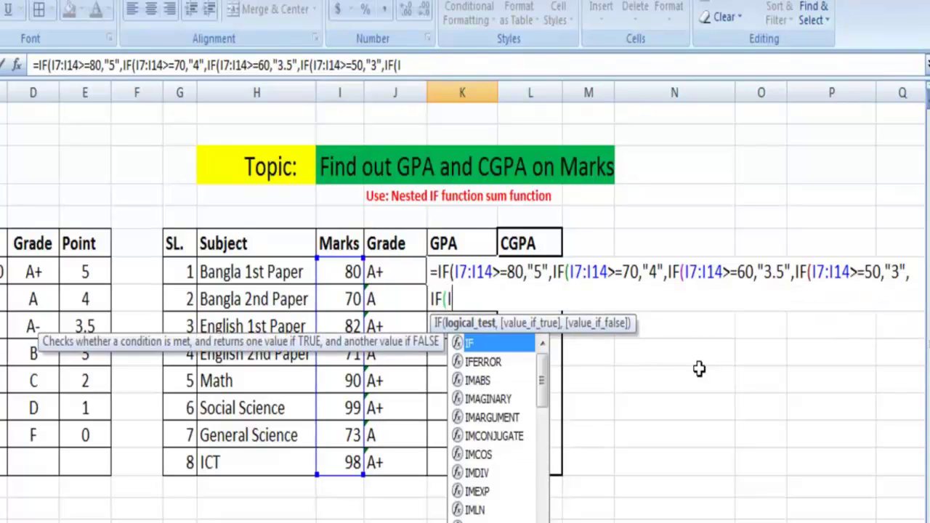
{"action": "type", "text": "7:"}
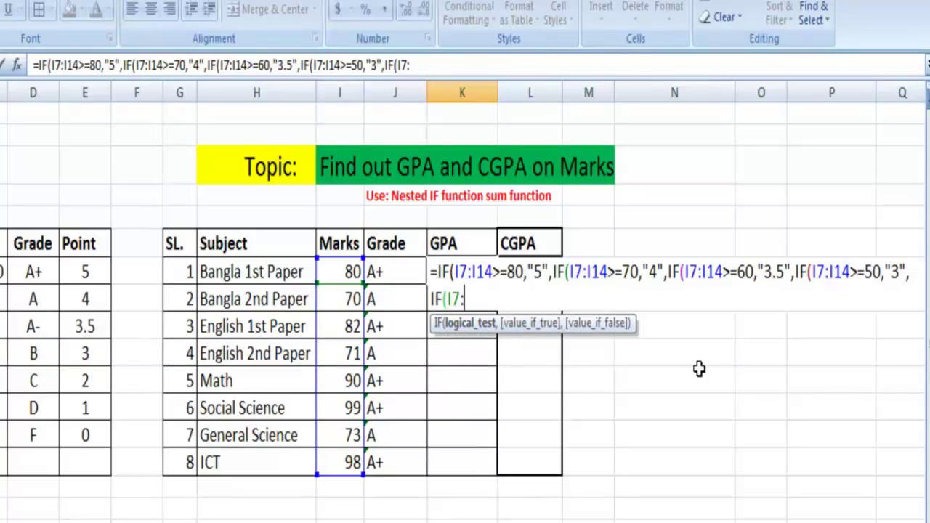
{"action": "type", "text": "I14>="}
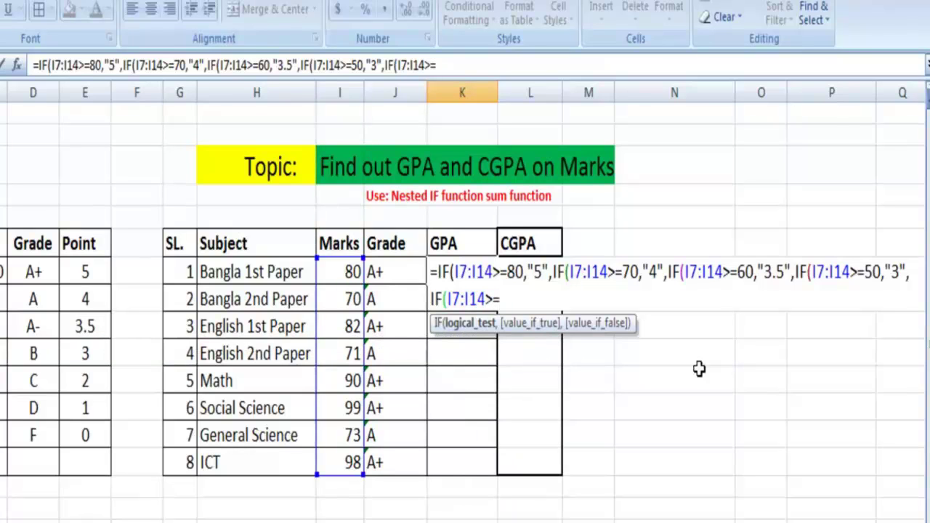
{"action": "type", "text": "40"}
{"action": "type", "text": ",\""}
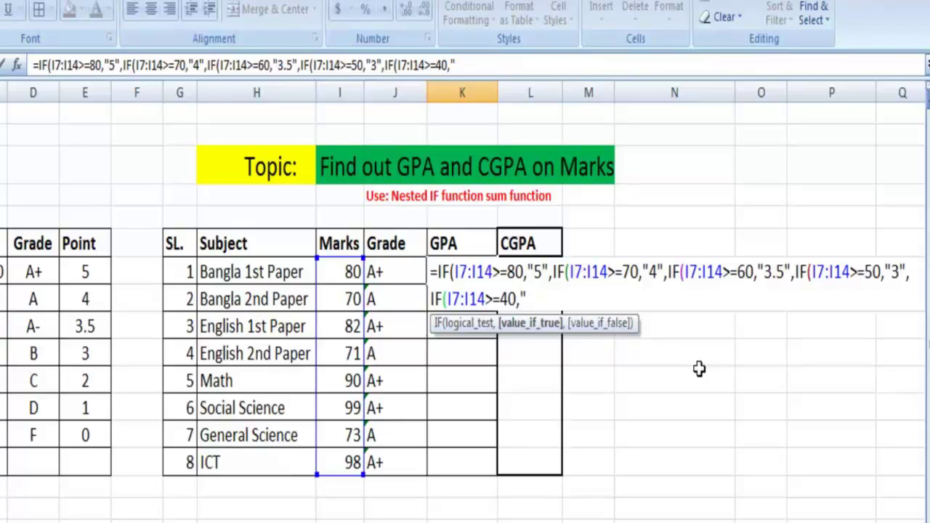
{"action": "type", "text": "2"}
{"action": "type", "text": "\","}
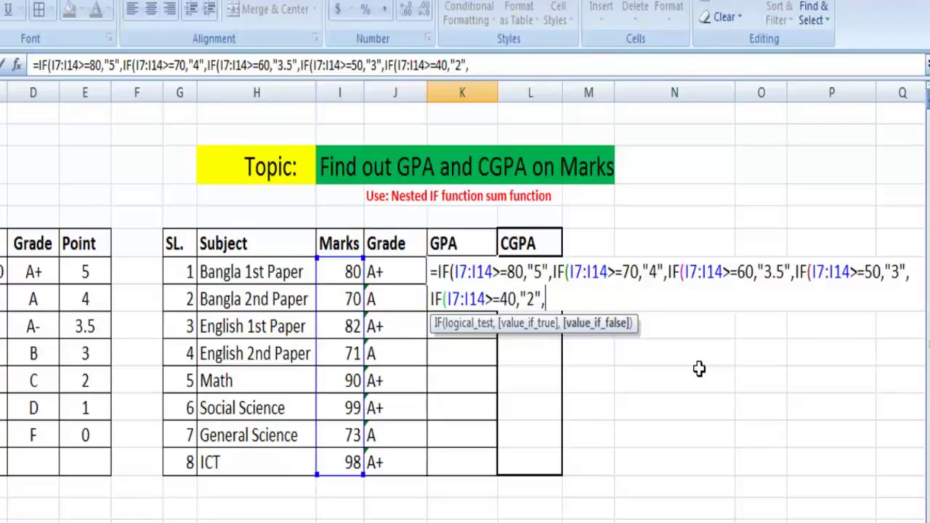
{"action": "type", "text": "IF"}
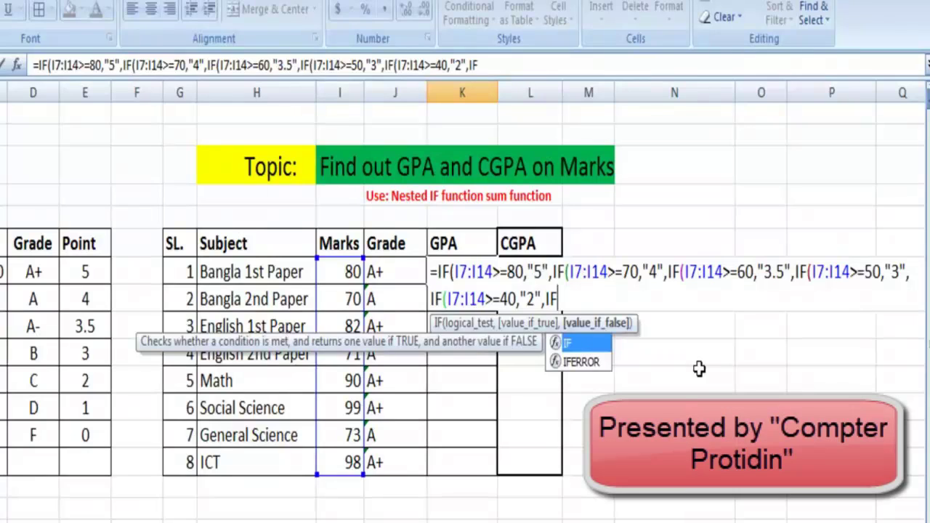
{"action": "type", "text": "("}
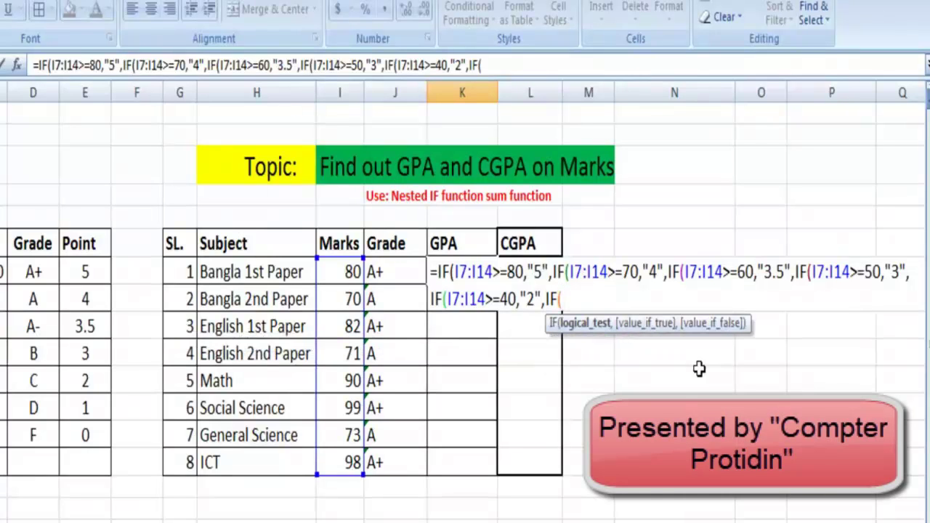
{"action": "type", "text": "I"}
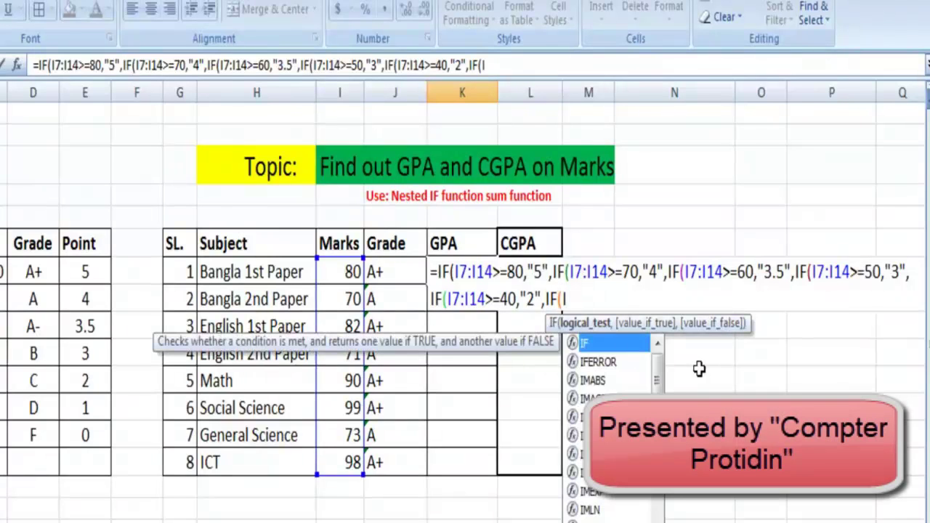
{"action": "type", "text": "7:"}
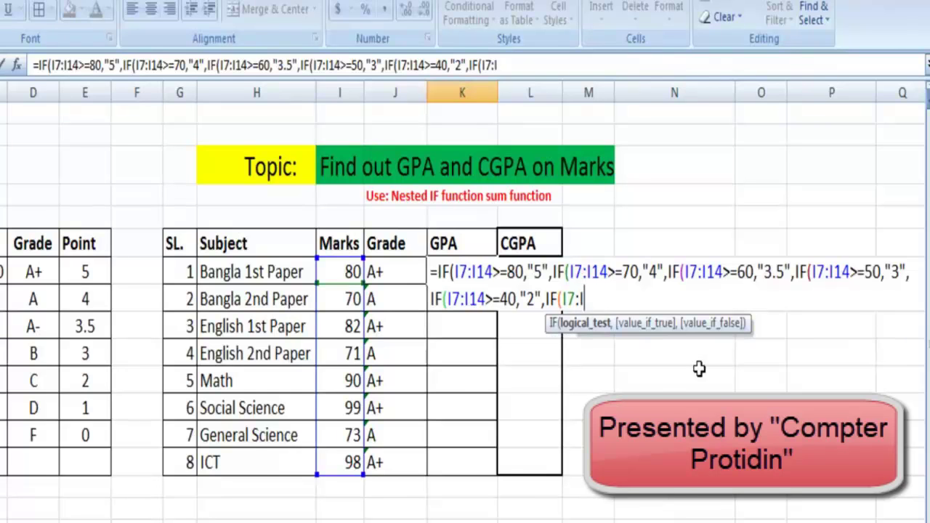
{"action": "type", "text": "I14"}
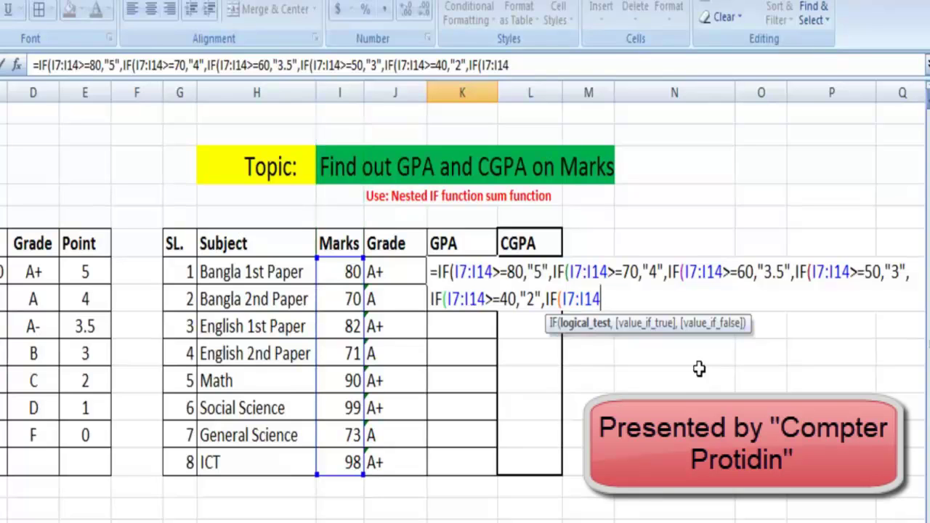
{"action": "type", "text": ">"}
{"action": "type", "text": "="}
{"action": "type", "text": "33"}
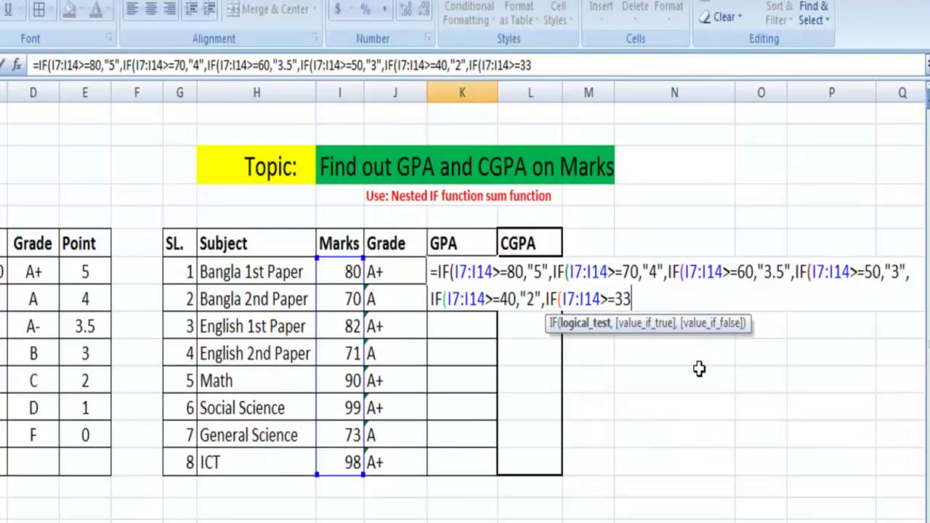
{"action": "type", "text": ",\"1"}
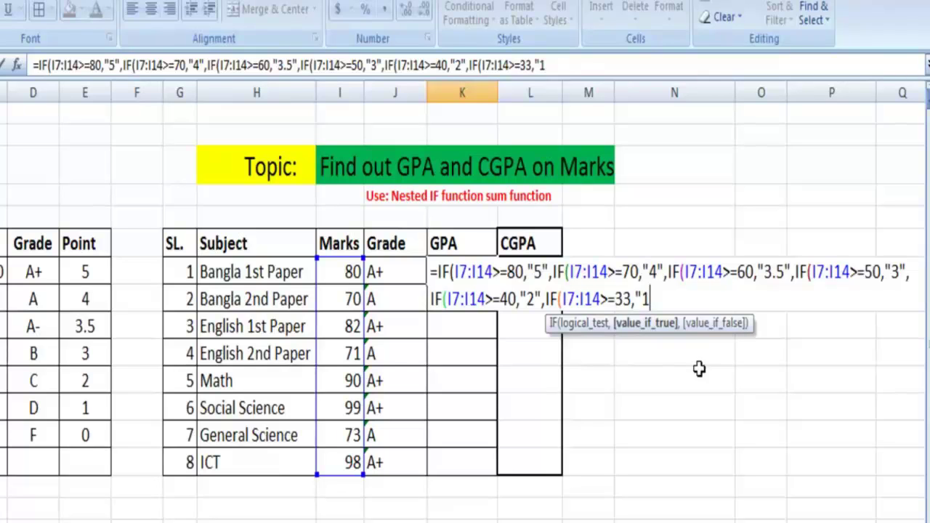
{"action": "type", "text": "\""}
{"action": "type", "text": ","}
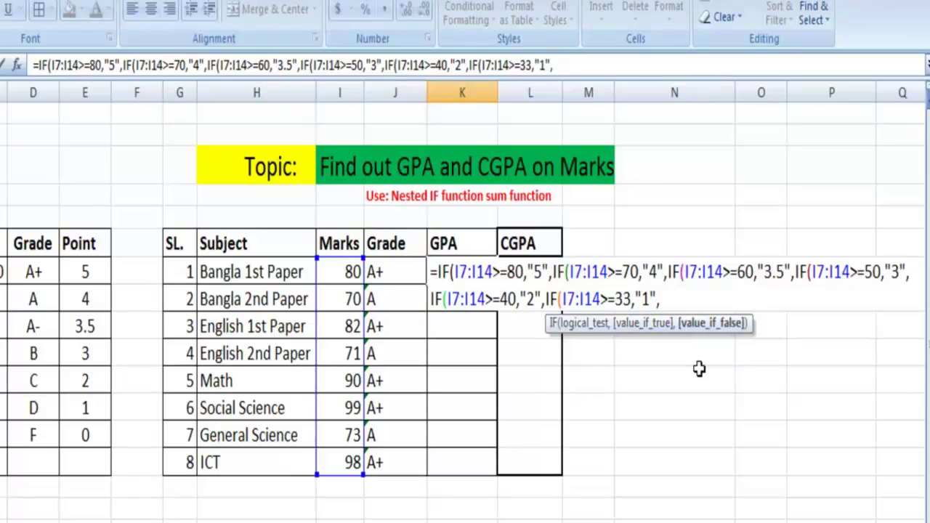
{"action": "type", "text": "IF("}
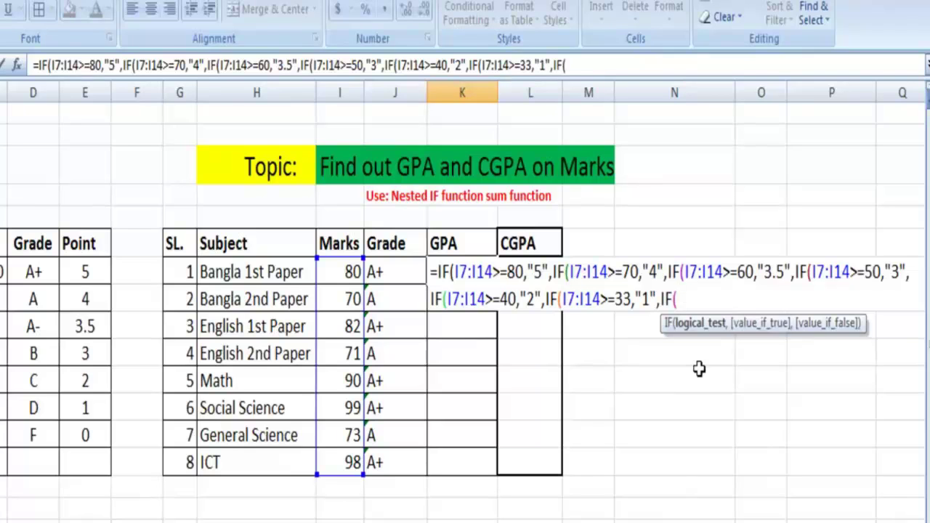
{"action": "type", "text": "I7:"}
{"action": "type", "text": "I14"}
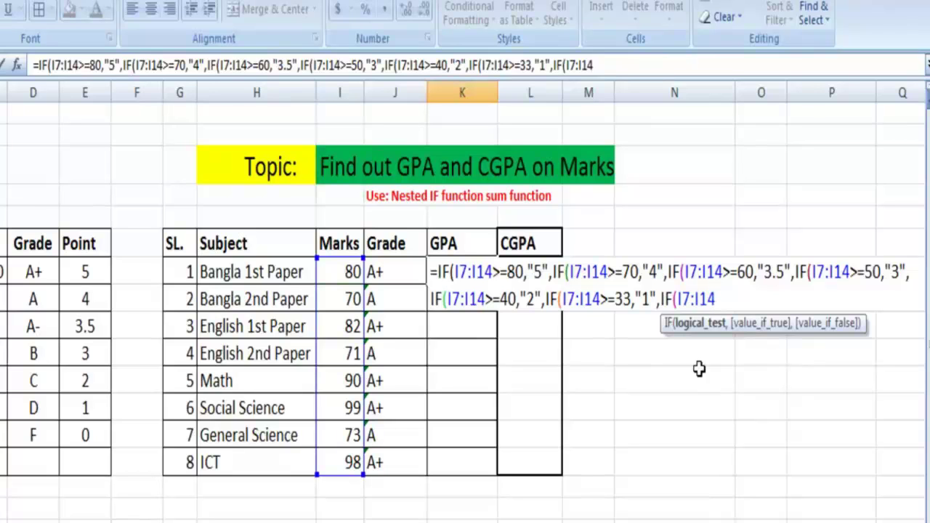
{"action": "type", "text": ">"}
{"action": "type", "text": "="}
{"action": "type", "text": "0"}
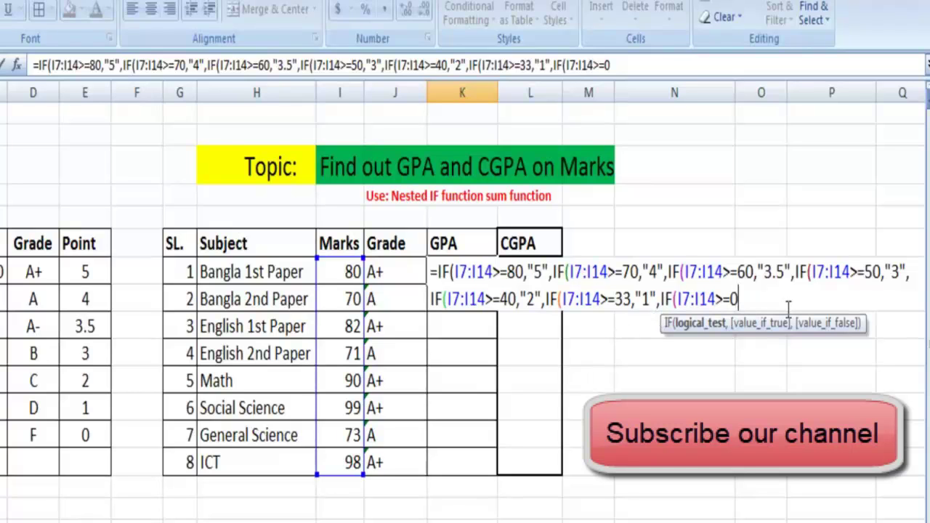
- Finish the formula with the 0 → "0" tier and seven closing parentheses
{"action": "type", "text": ",\"0"}
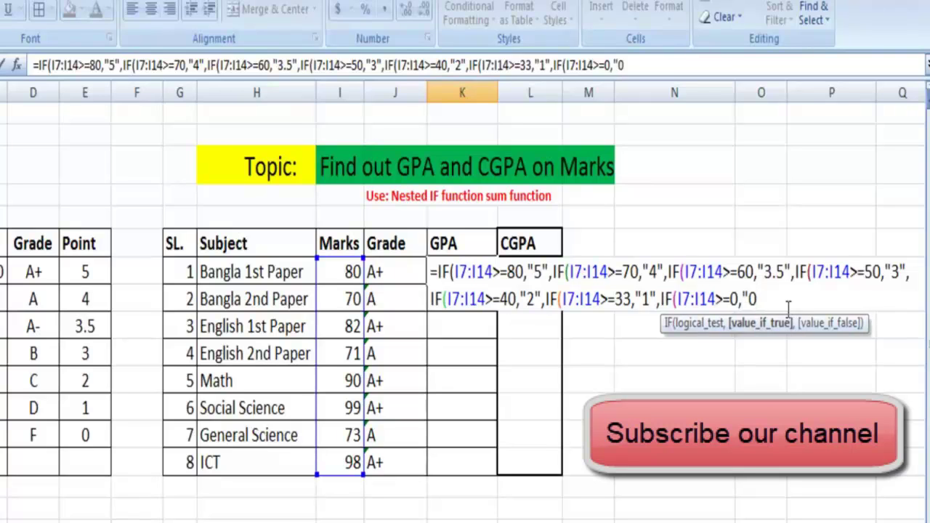
{"action": "type", "text": "\""}
{"action": "type", "text": ")))))))"}
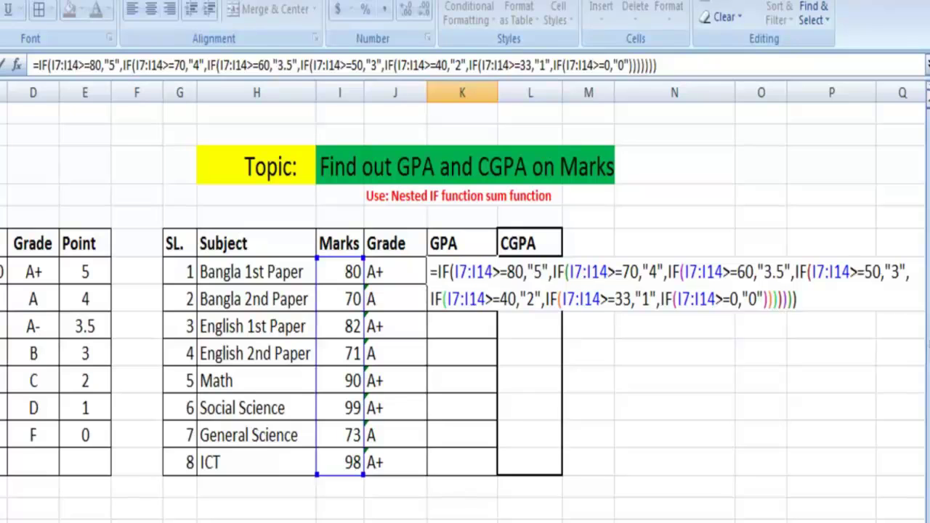
- Enter the GPA formula in K7 and fill it down to the ICT row
{"action": "key", "text": "Return"}
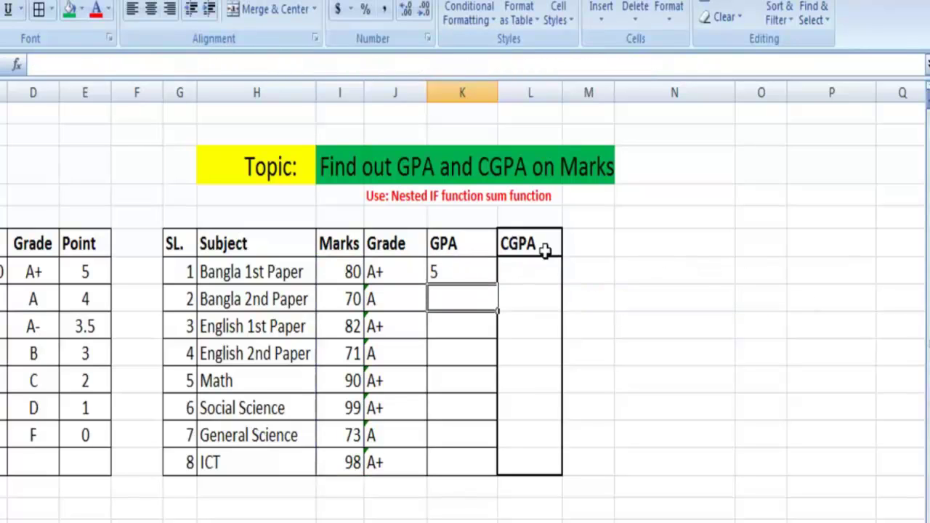
{"action": "left_click", "coordinate": [449, 270]}
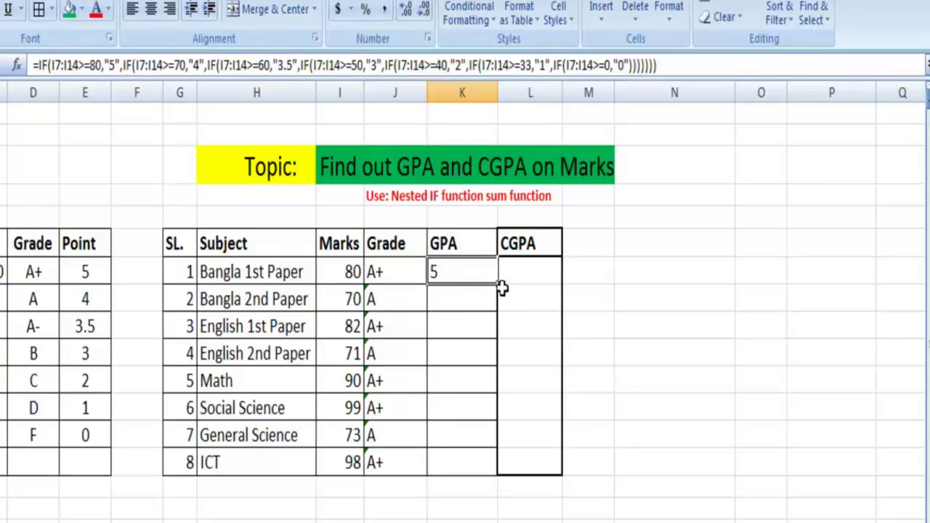
{"action": "left_click_drag", "start_coordinate": [498, 285], "coordinate": [485, 459]}
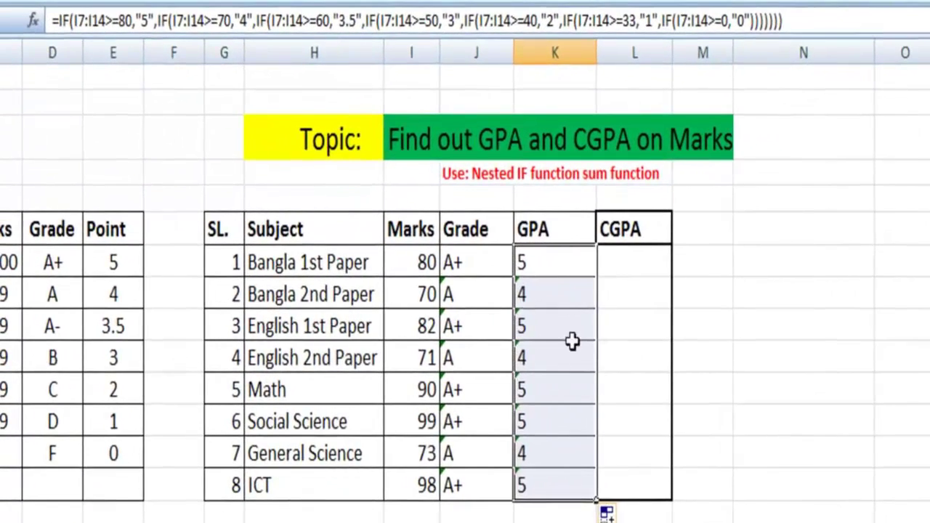
{"action": "left_click", "coordinate": [565, 339]}
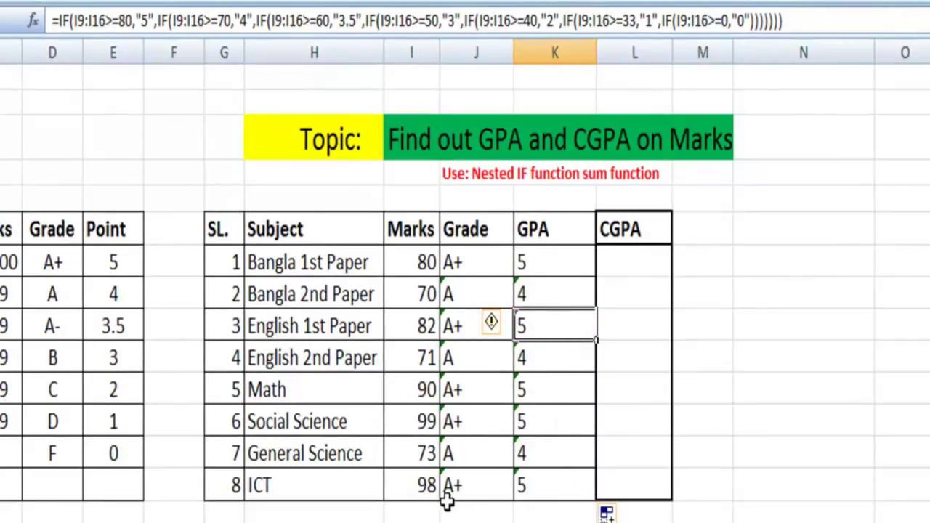
- Enter 40 for English 1st Paper and 50 for Social Science to test the GPA tiers
{"action": "left_click", "coordinate": [426, 329]}
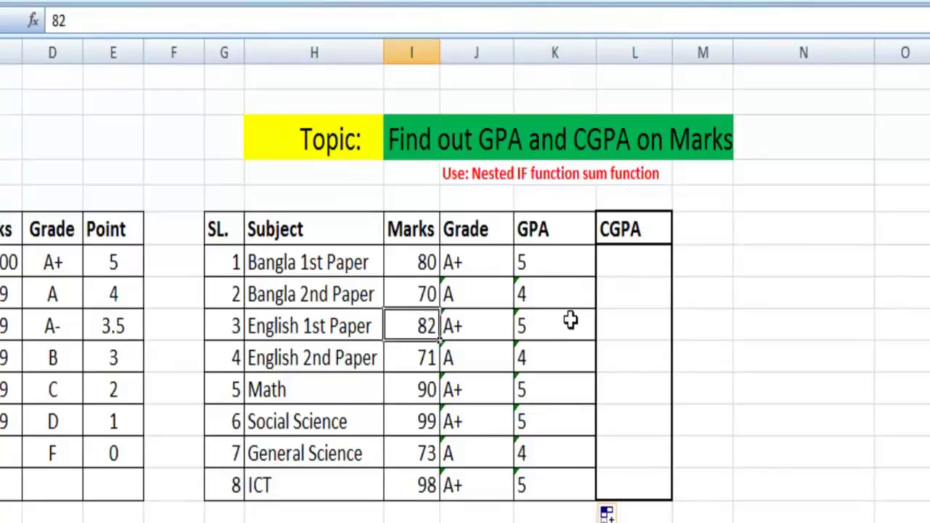
{"action": "type", "text": "40"}
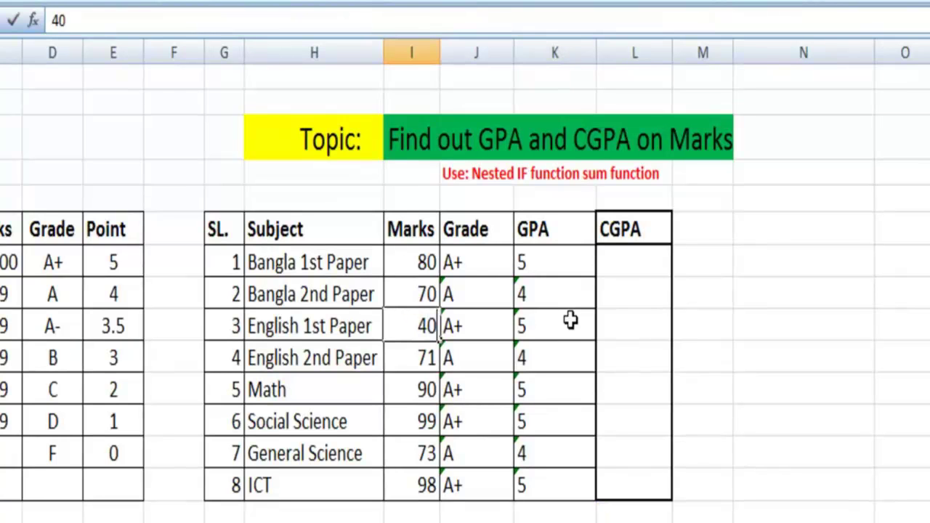
{"action": "key", "text": "Return"}
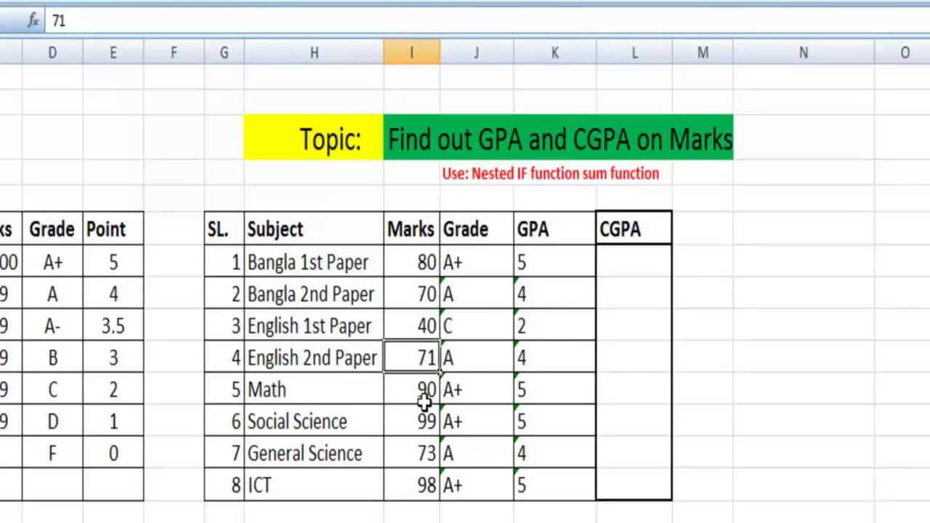
{"action": "left_click", "coordinate": [420, 429]}
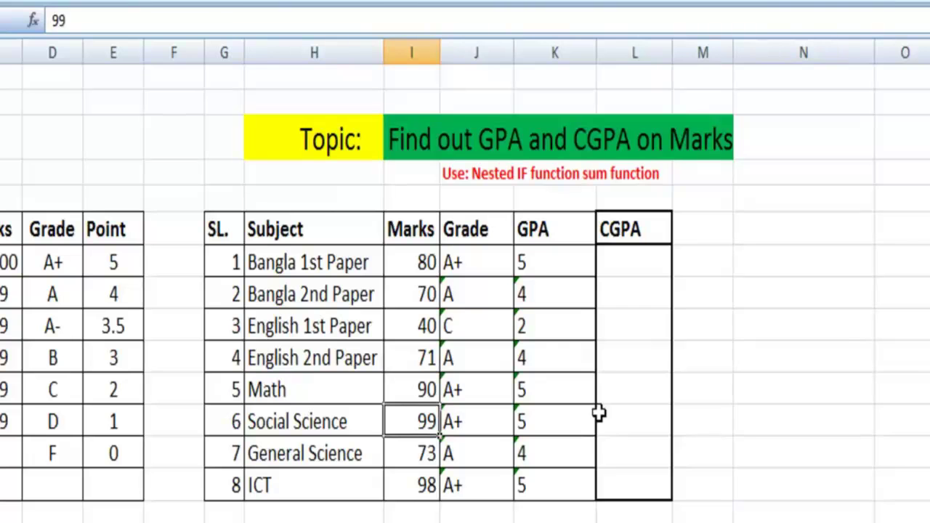
{"action": "type", "text": "50"}
{"action": "key", "text": "Return"}
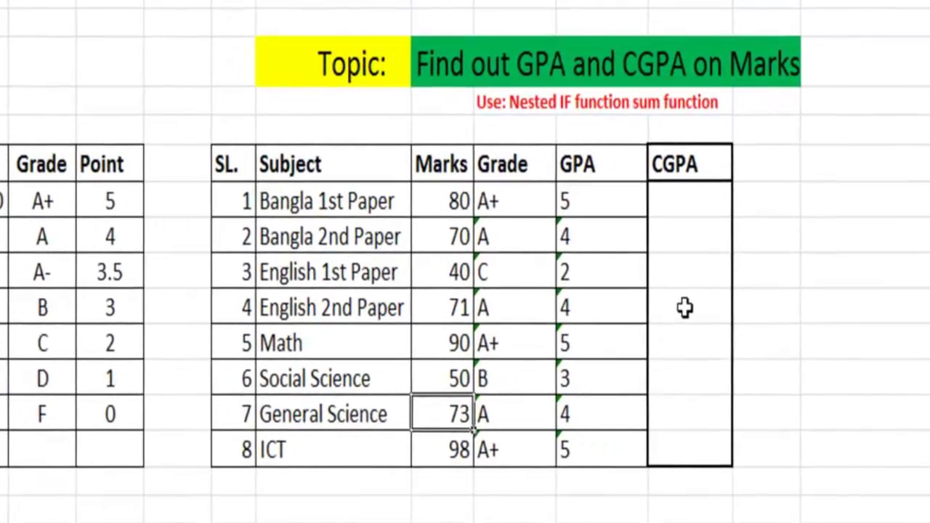
- In the CGPA cell L10, begin =SUM(K7+K8+K9+K10+ with the first four GPAs
{"action": "left_click", "coordinate": [686, 308]}
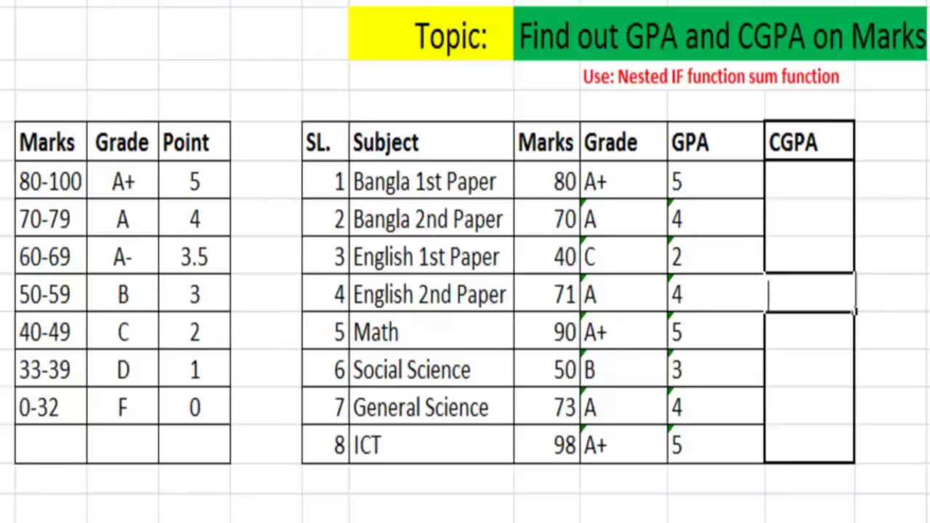
{"action": "type", "text": "="}
{"action": "type", "text": "SUM("}
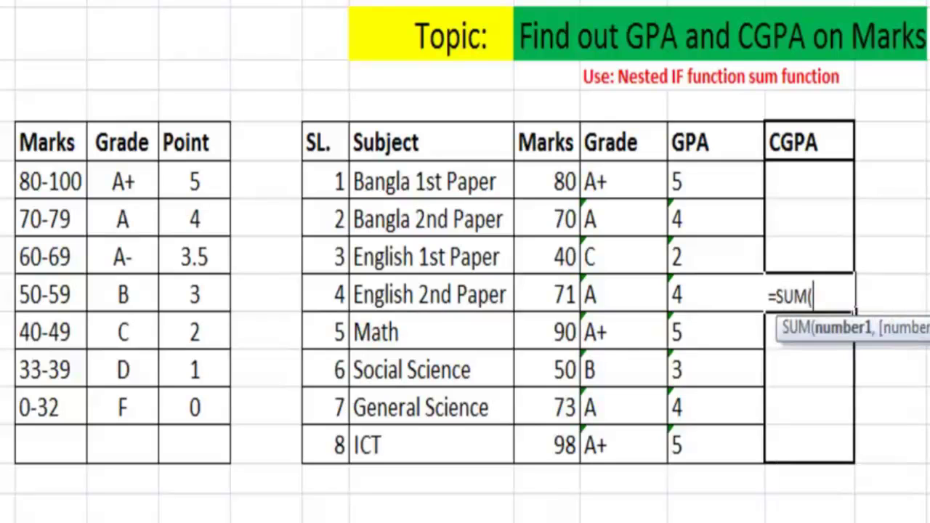
{"action": "left_click", "coordinate": [707, 182]}
{"action": "type", "text": "+"}
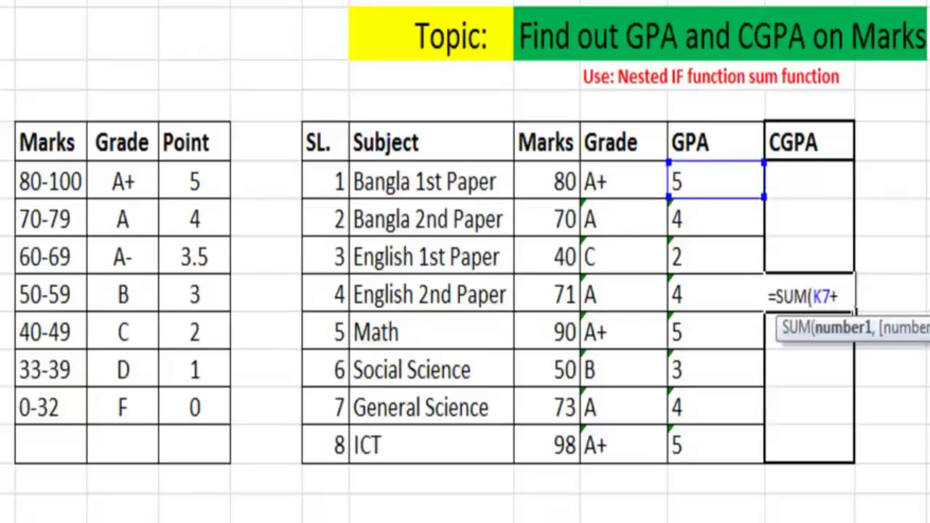
{"action": "left_click", "coordinate": [708, 220]}
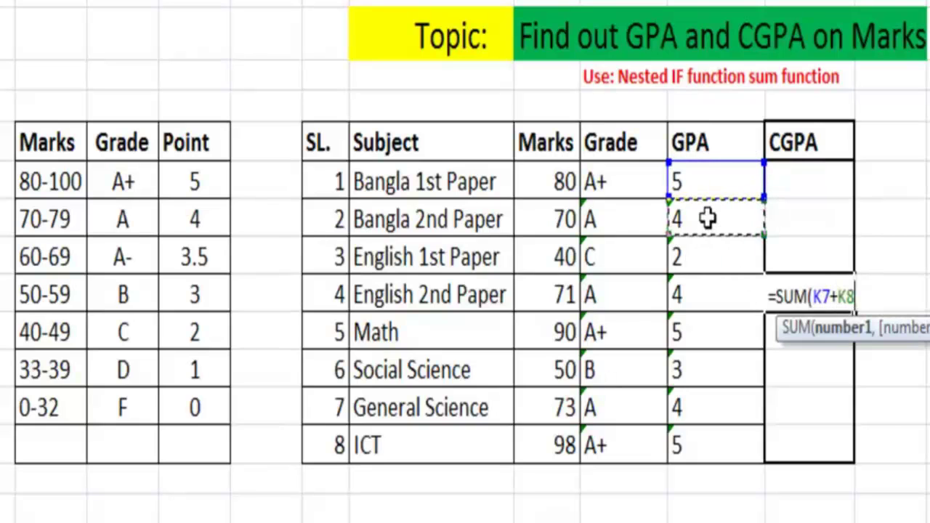
{"action": "type", "text": "+"}
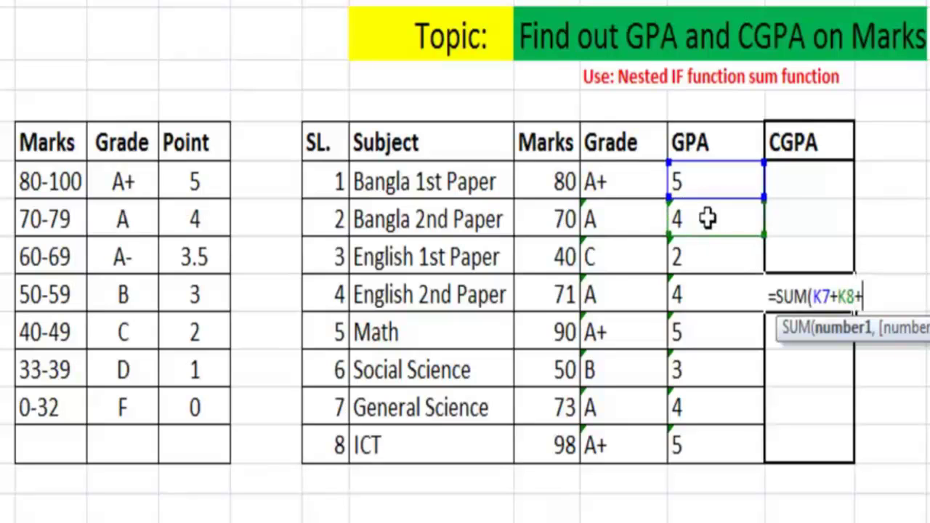
{"action": "left_click", "coordinate": [701, 258]}
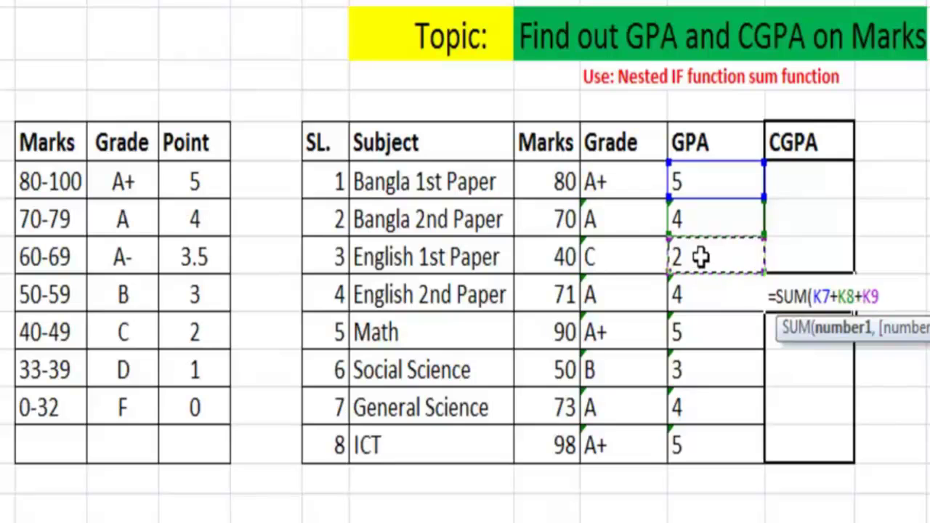
{"action": "type", "text": "+"}
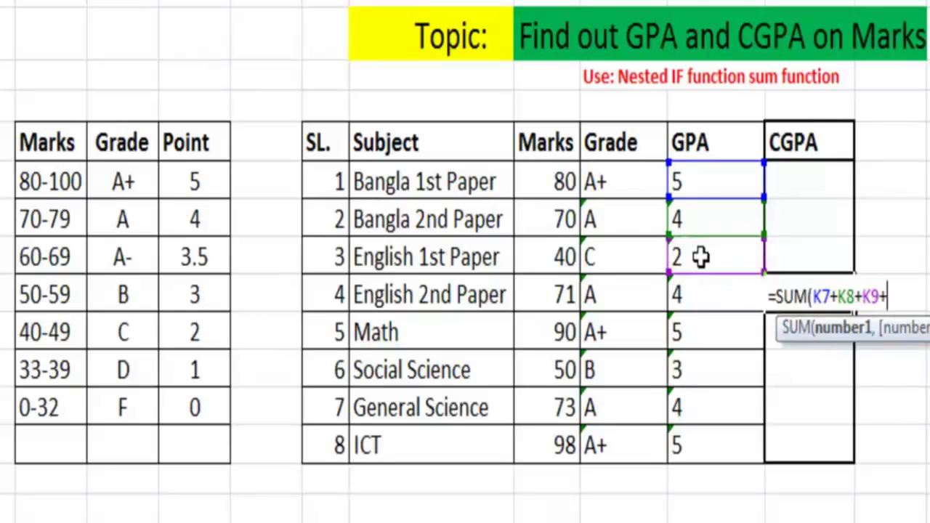
{"action": "left_click", "coordinate": [692, 293]}
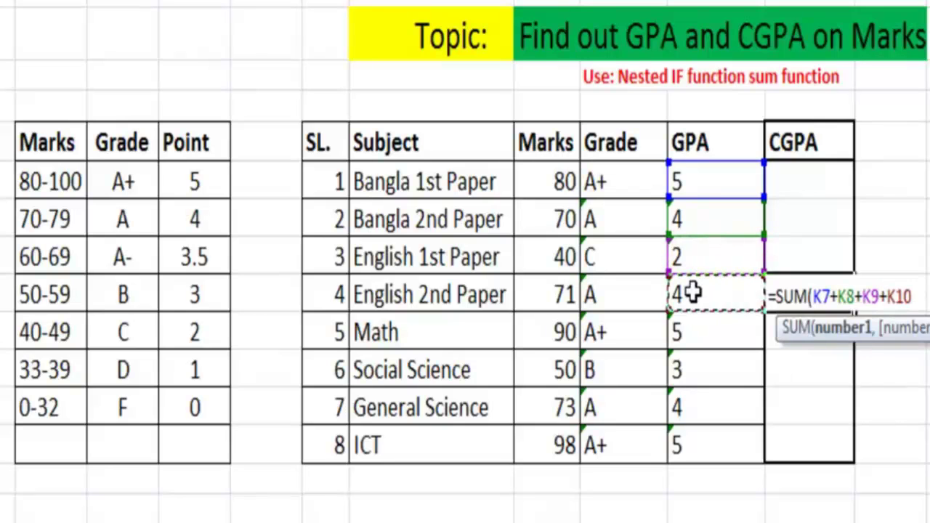
{"action": "type", "text": "+"}
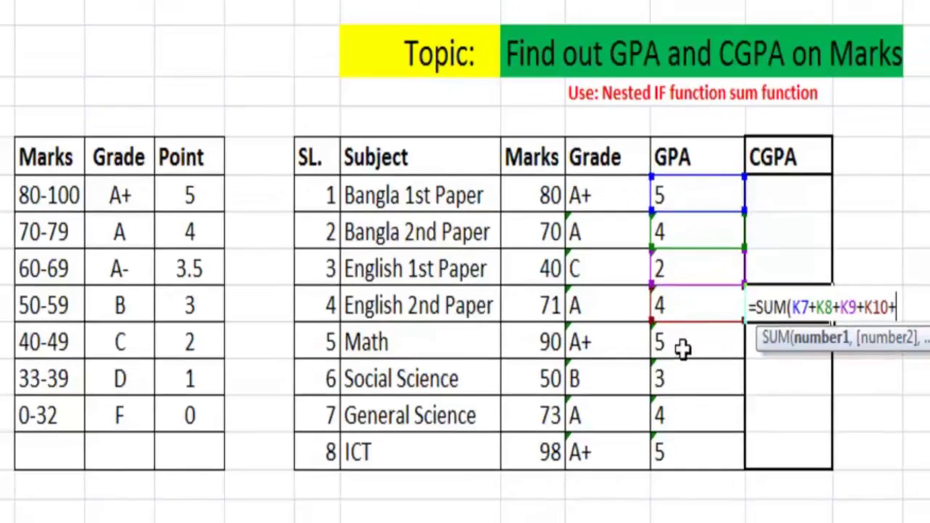
- Add K11 through K14, close the sum and divide by 8, giving a CGPA of 4
{"action": "left_click", "coordinate": [686, 333]}
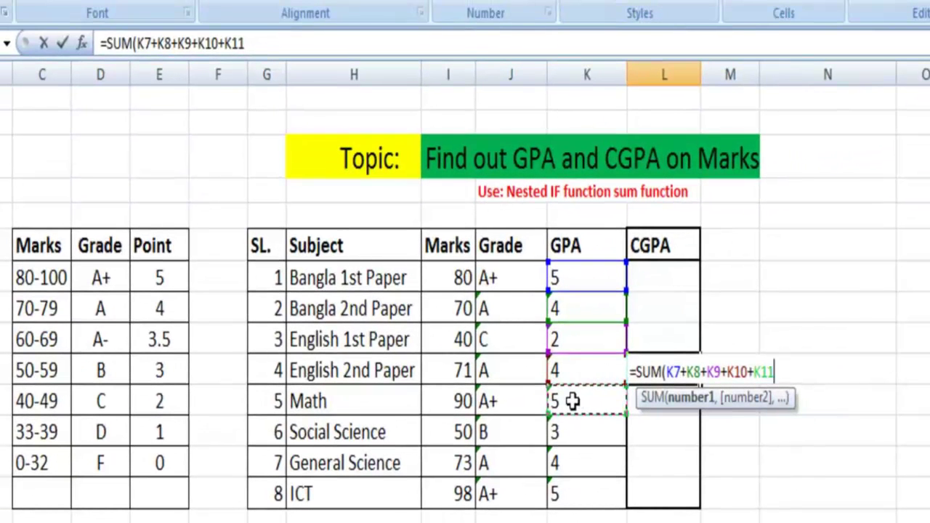
{"action": "type", "text": "+"}
{"action": "left_click", "coordinate": [567, 429]}
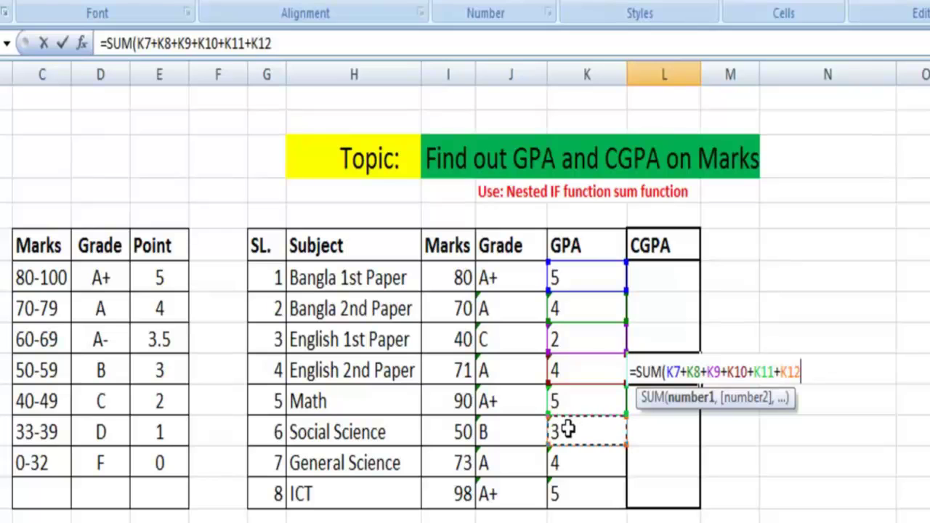
{"action": "type", "text": "+"}
{"action": "left_click", "coordinate": [557, 465]}
{"action": "type", "text": "+"}
{"action": "left_click", "coordinate": [560, 491]}
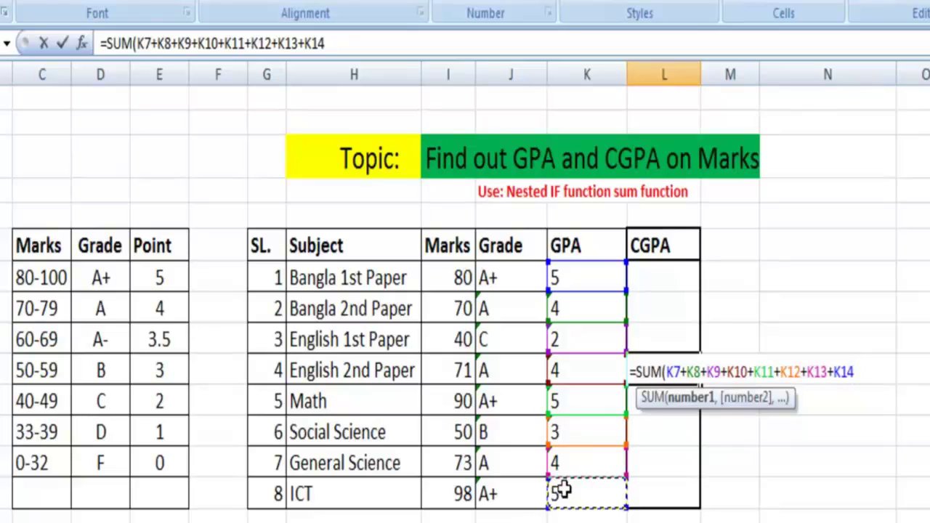
{"action": "type", "text": ")/8"}
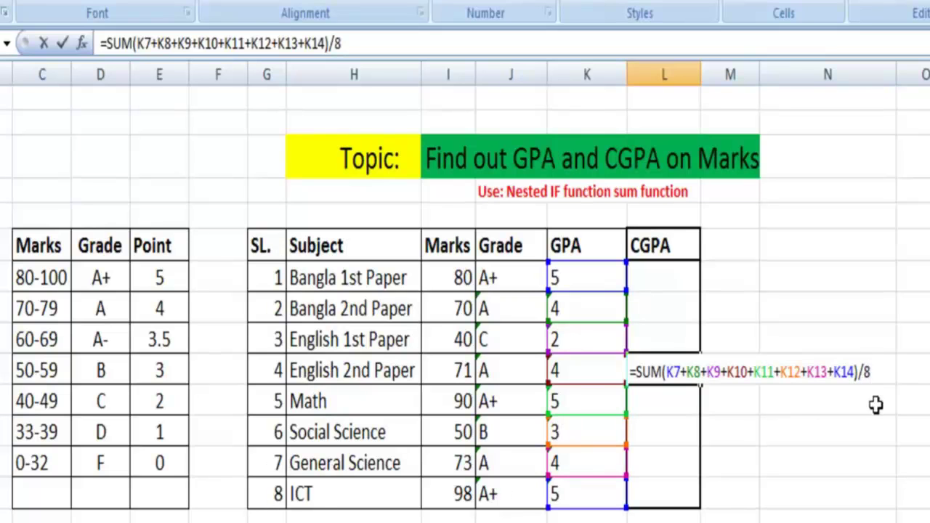
{"action": "key", "text": "Return"}
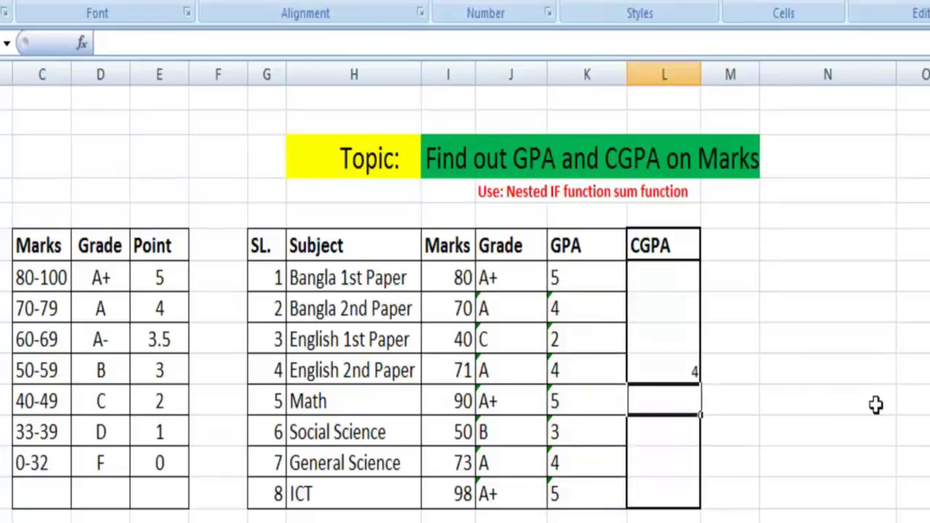
- Enter 80 for Social Science and 82 for English 1st Paper, both becoming GPA 5 and CGPA 4.625
{"action": "key", "text": "Up"}
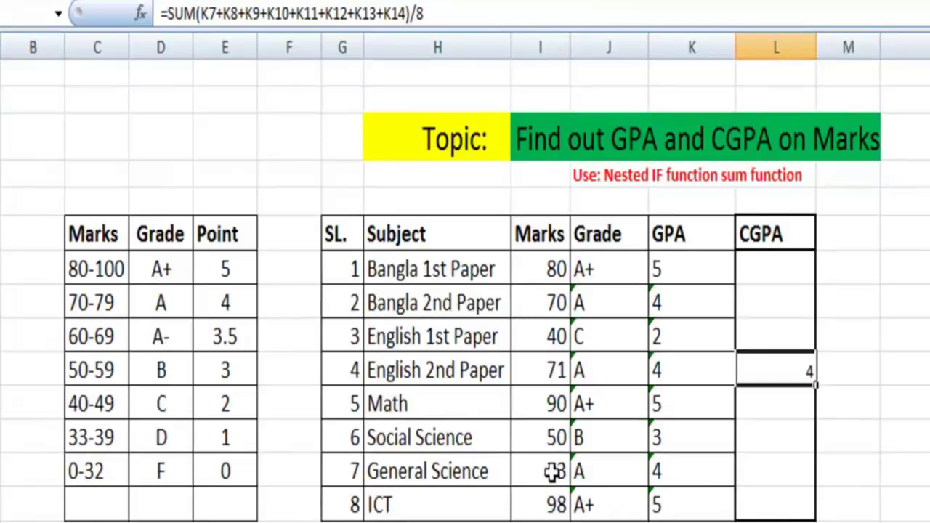
{"action": "left_click", "coordinate": [544, 439]}
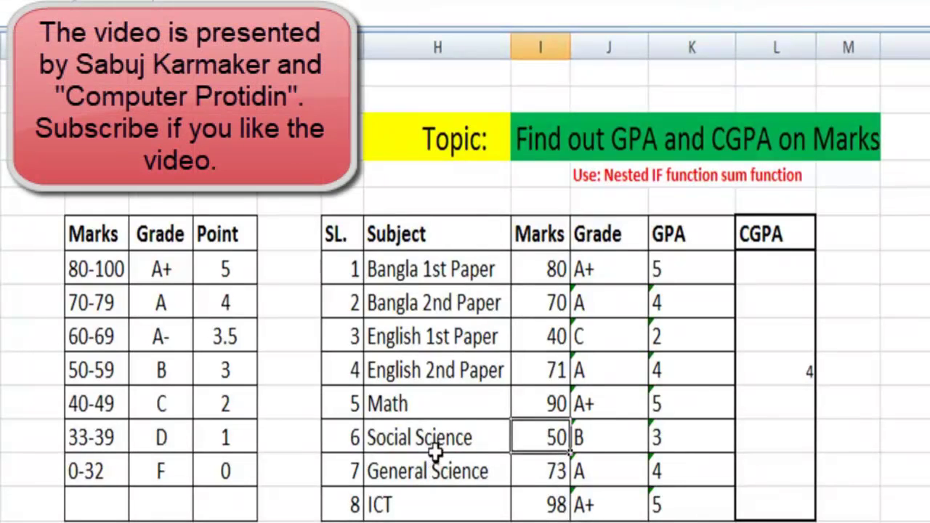
{"action": "type", "text": "80"}
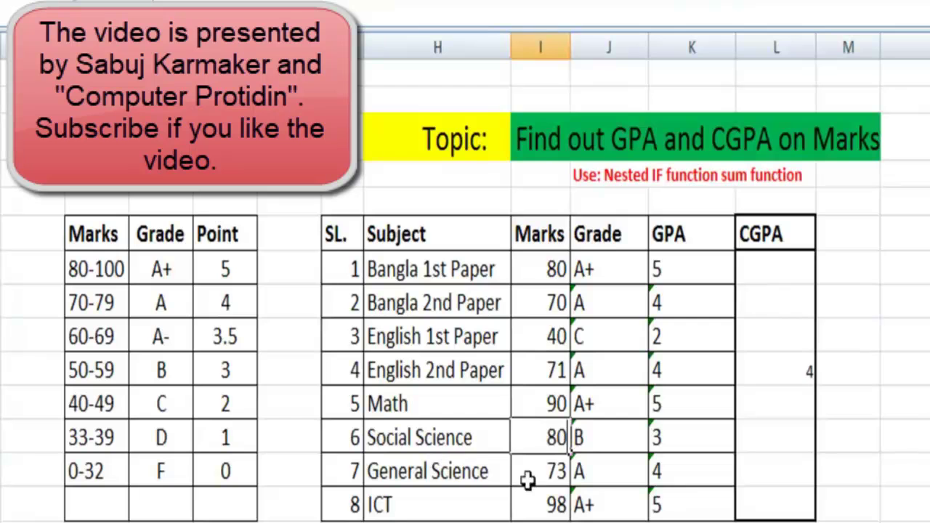
{"action": "left_click", "coordinate": [625, 473]}
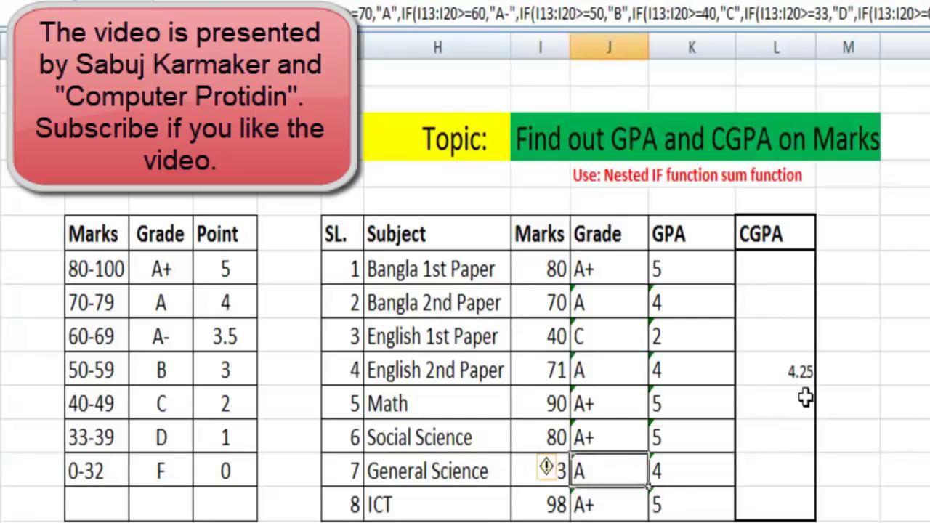
{"action": "left_click", "coordinate": [556, 341]}
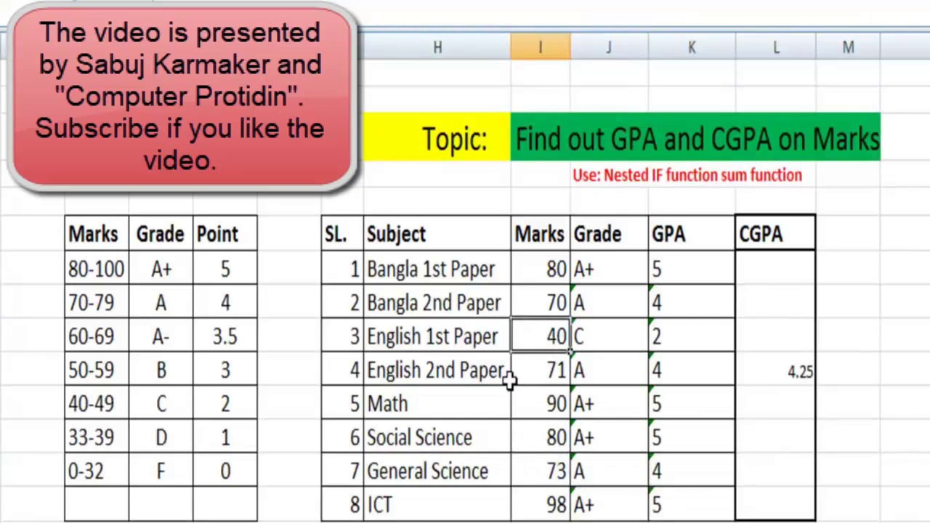
{"action": "type", "text": "82"}
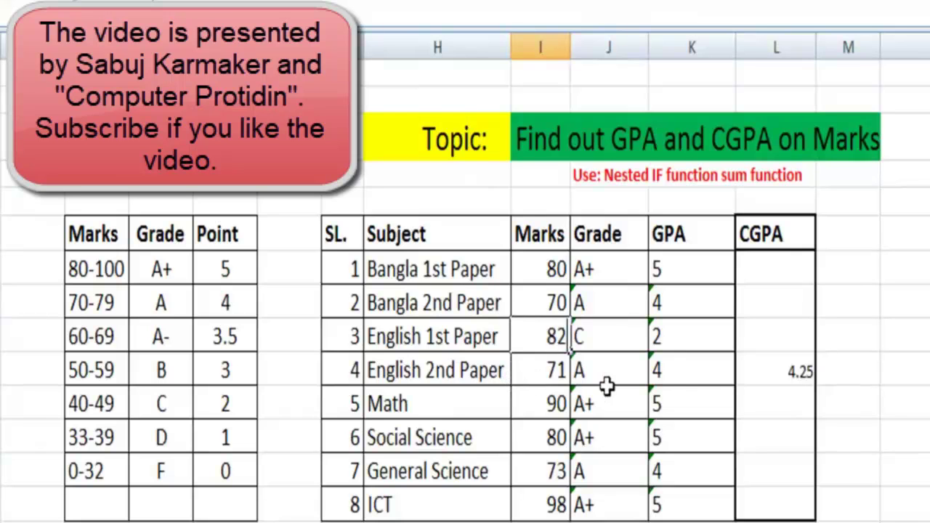
{"action": "left_click", "coordinate": [691, 398]}
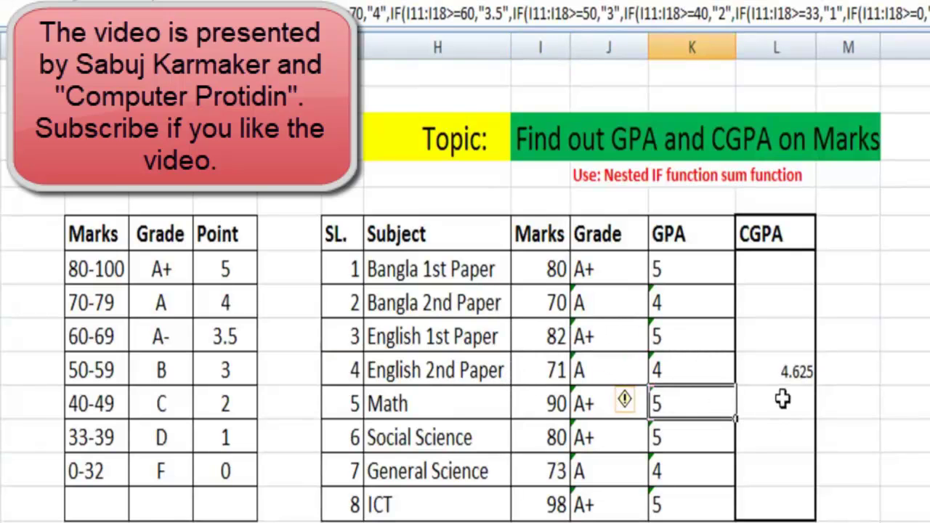
{"action": "left_click", "coordinate": [541, 307]}
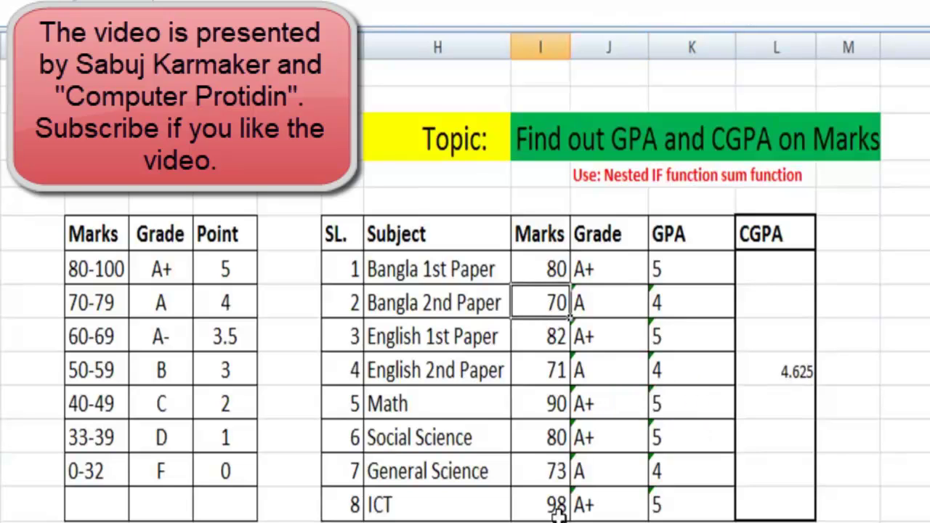